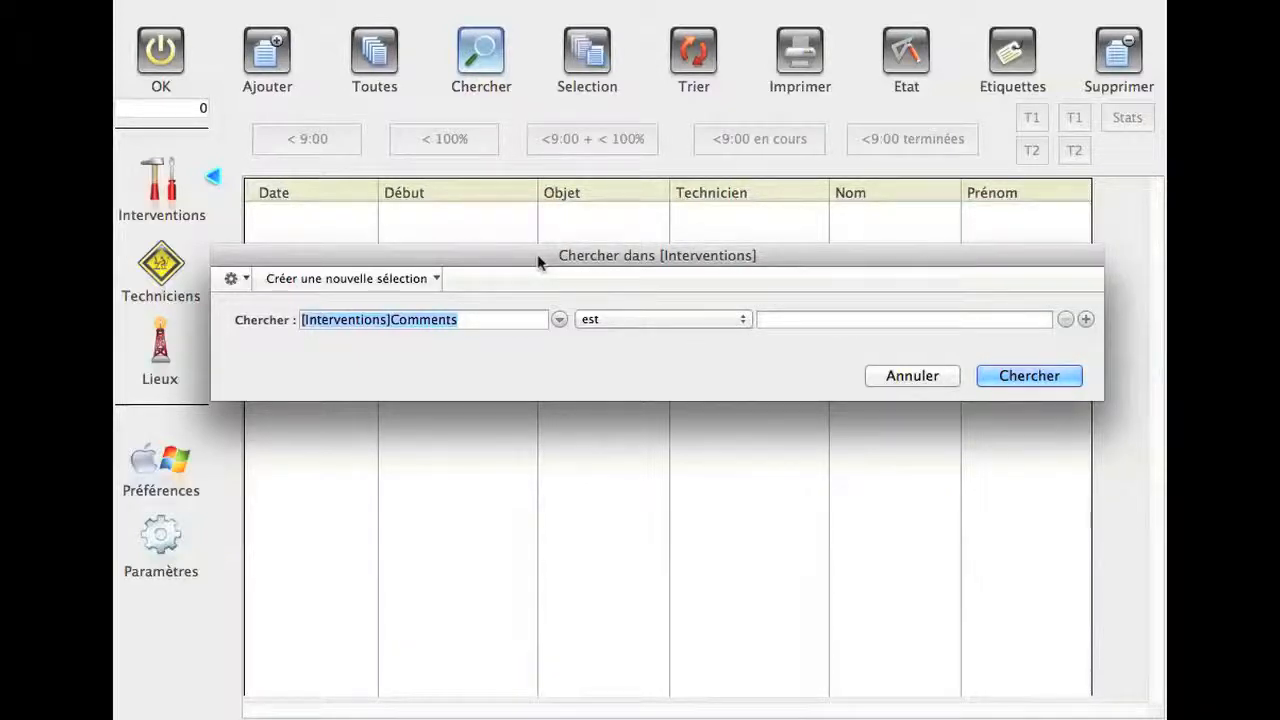
click(470, 326)
drag(470, 326, 290, 327)
click(674, 318)
click(682, 318)
click(831, 322)
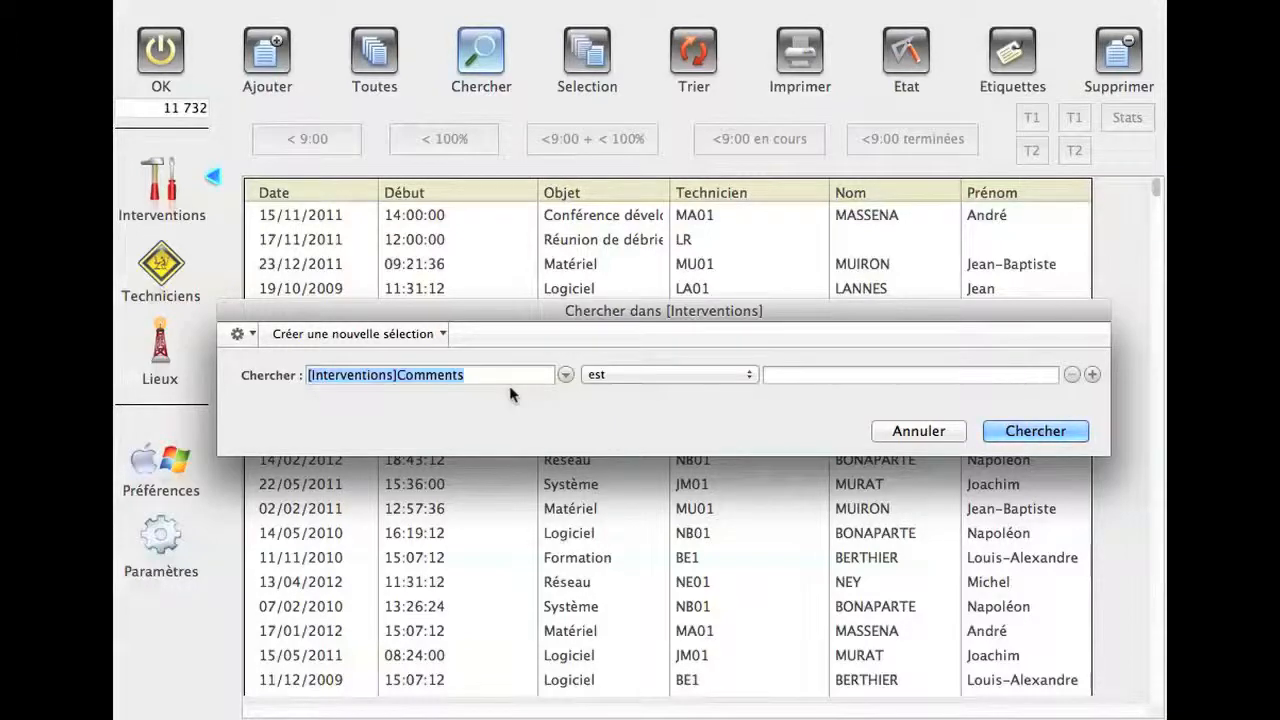
Search for interventions whose [Interventions]Object field is "logiciel"
text([In)
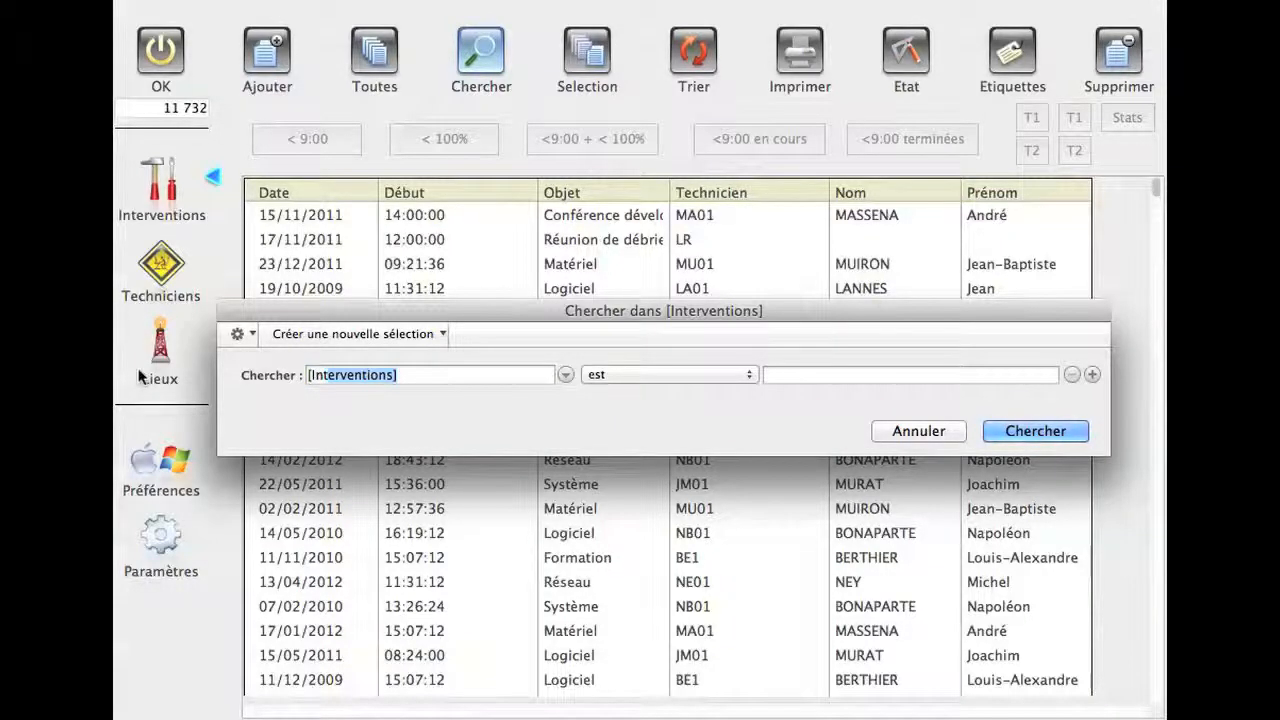
key(Tab)
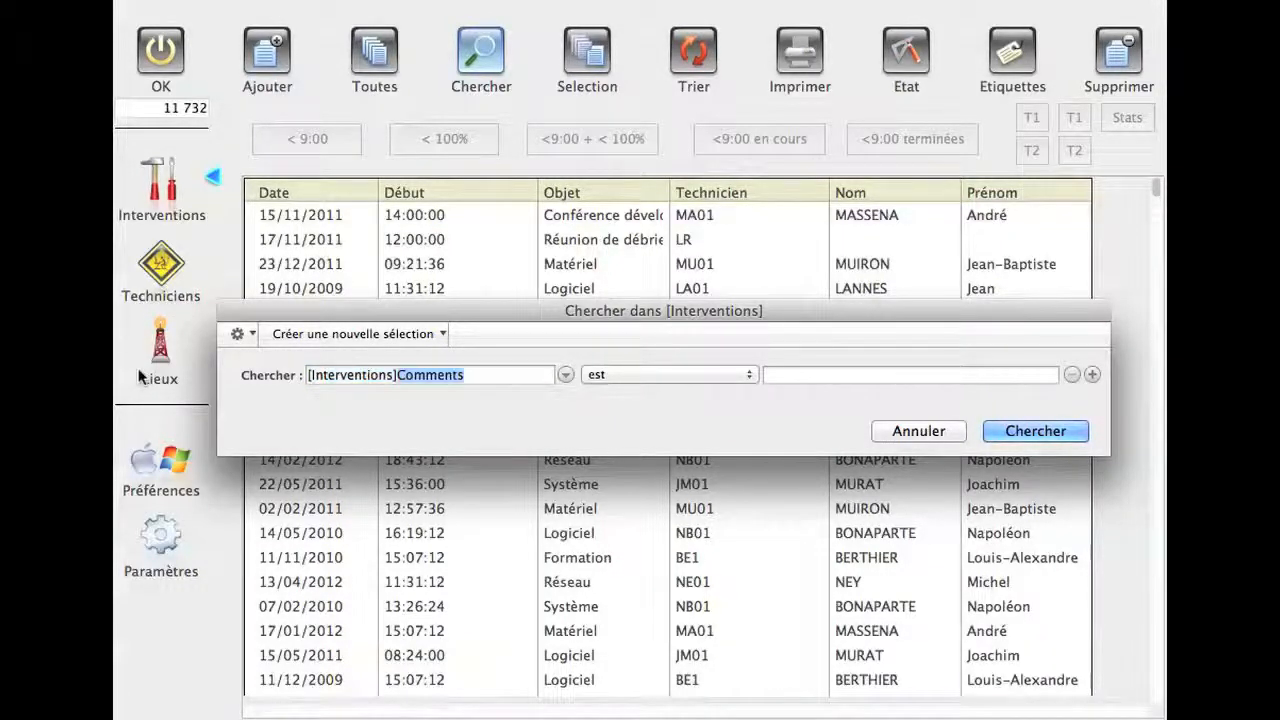
text(Objec)
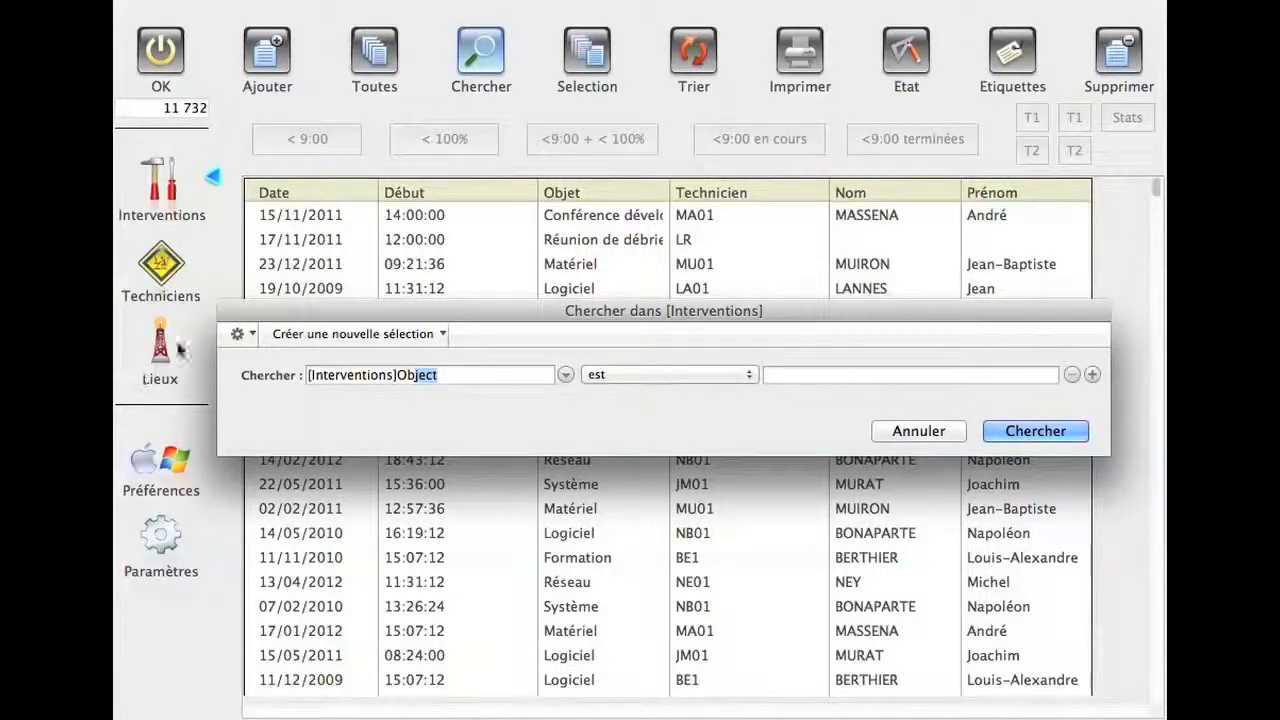
click(799, 375)
text(logiciel)
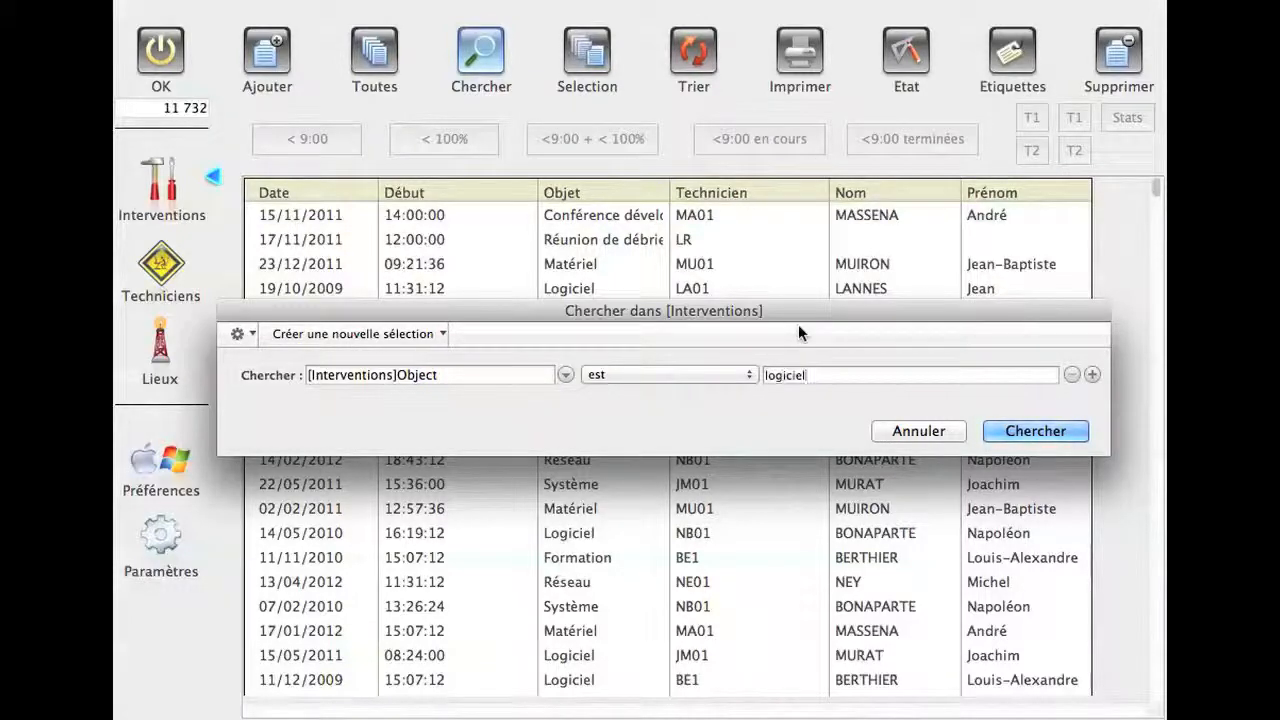
key(Return)
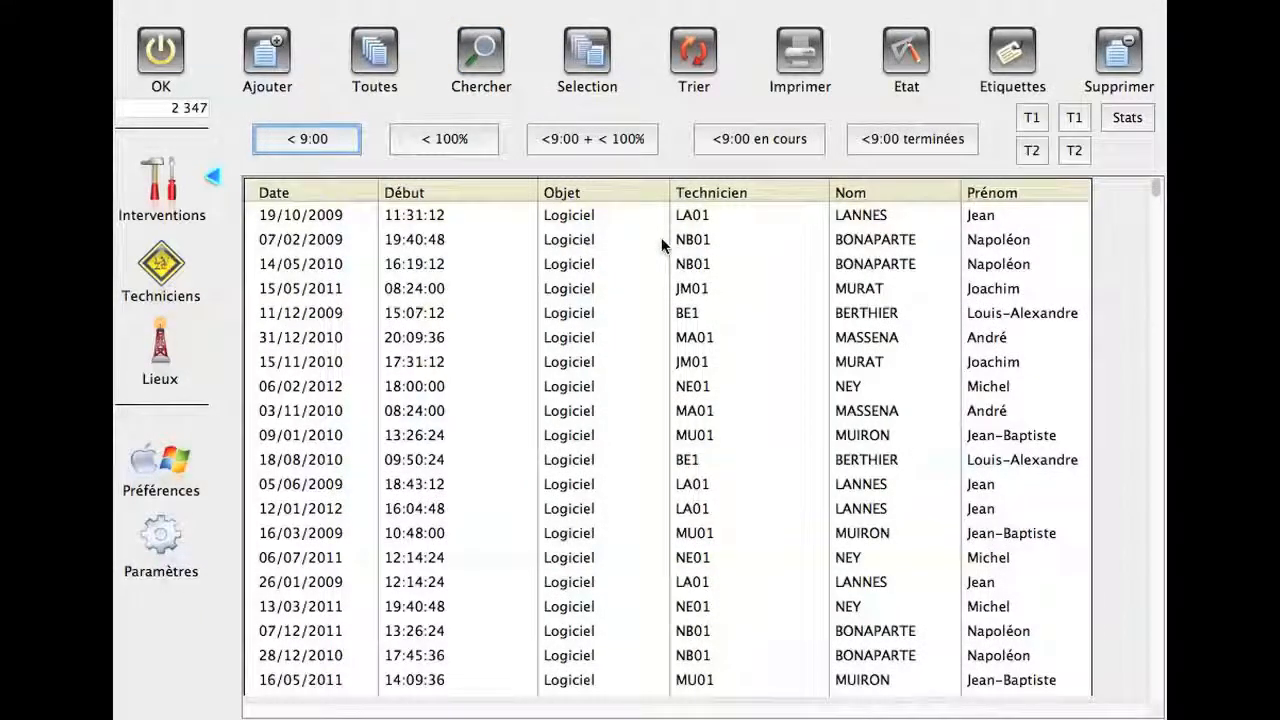
Start another search and add a second criterion, joined with Et, on the [Technicians]Last_Name field
click(481, 57)
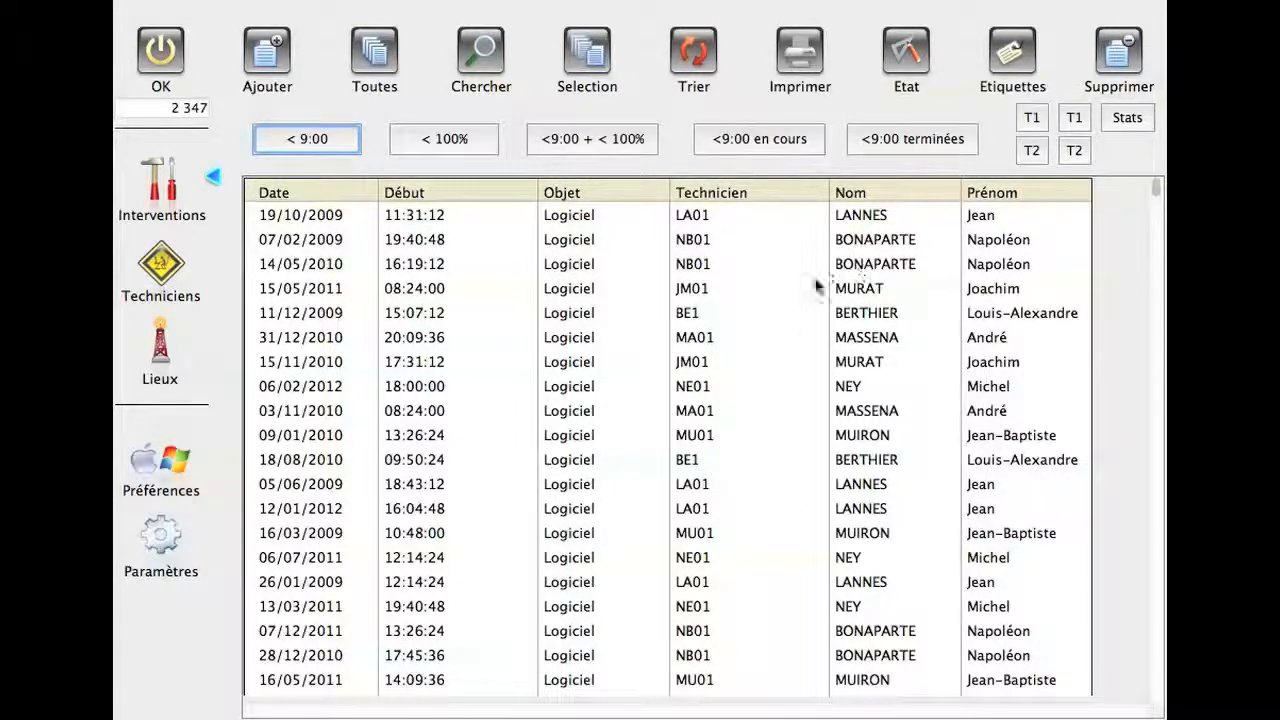
click(481, 55)
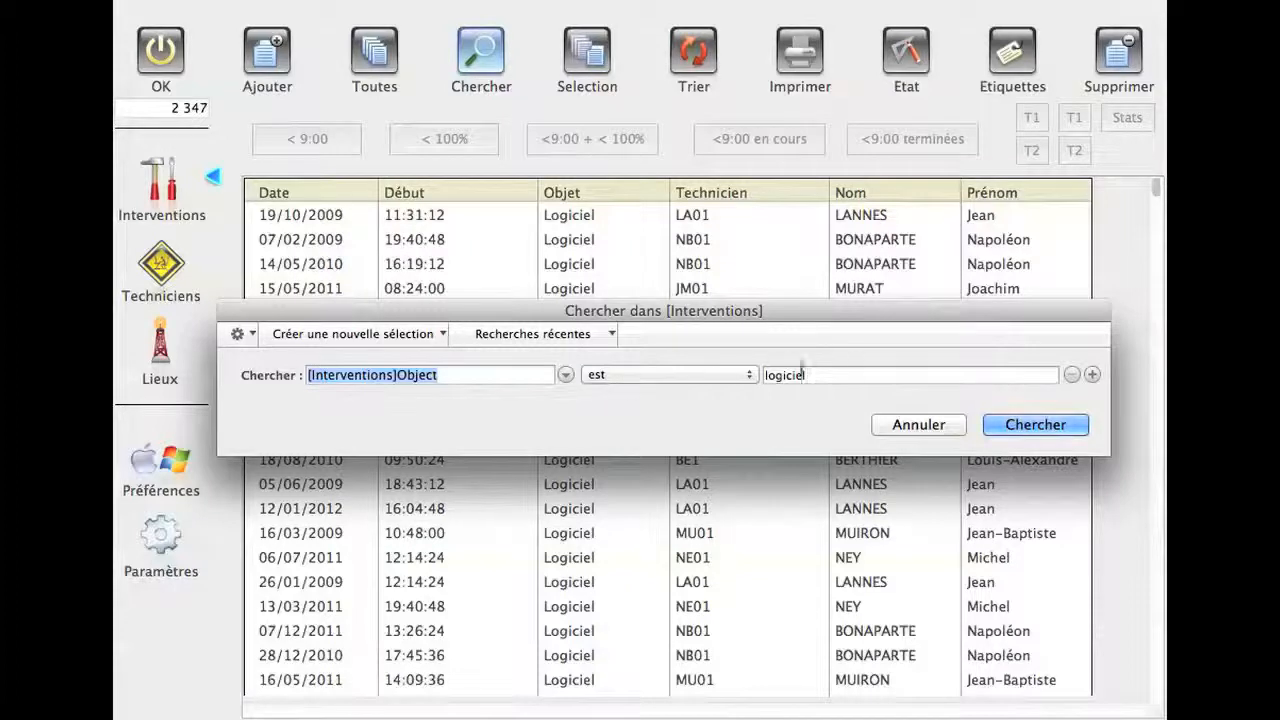
click(1093, 376)
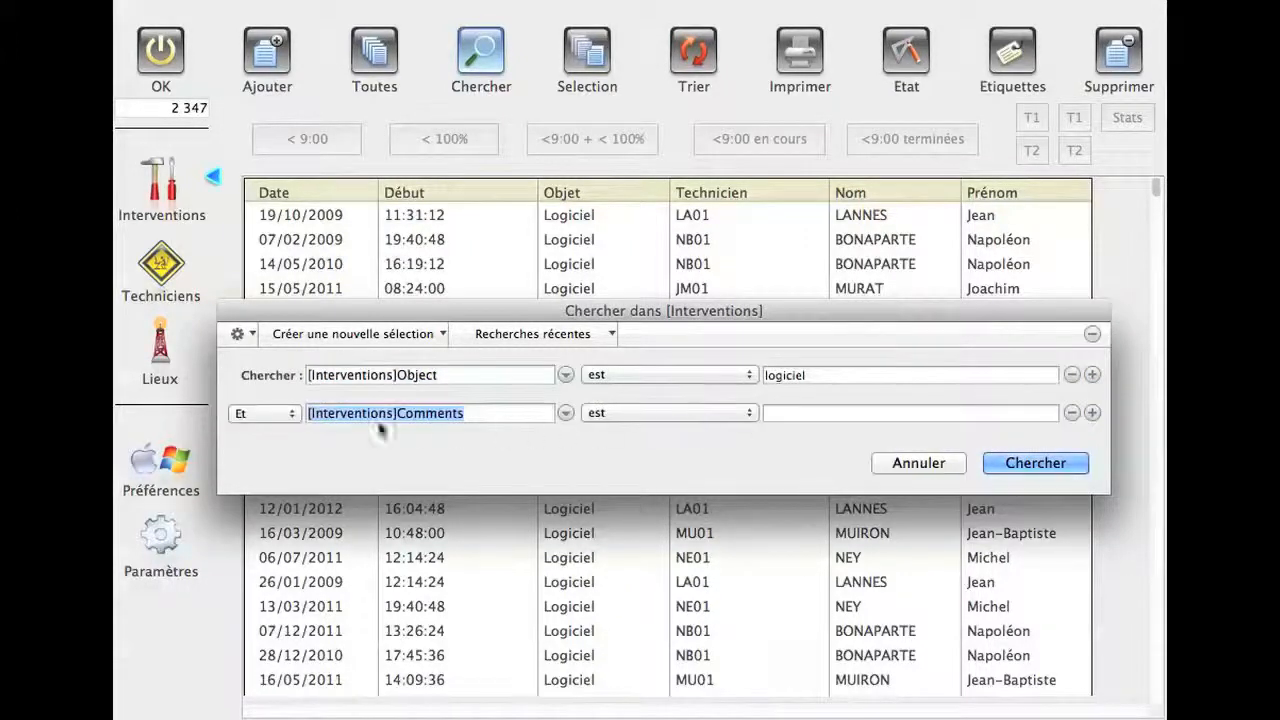
click(283, 414)
click(283, 414)
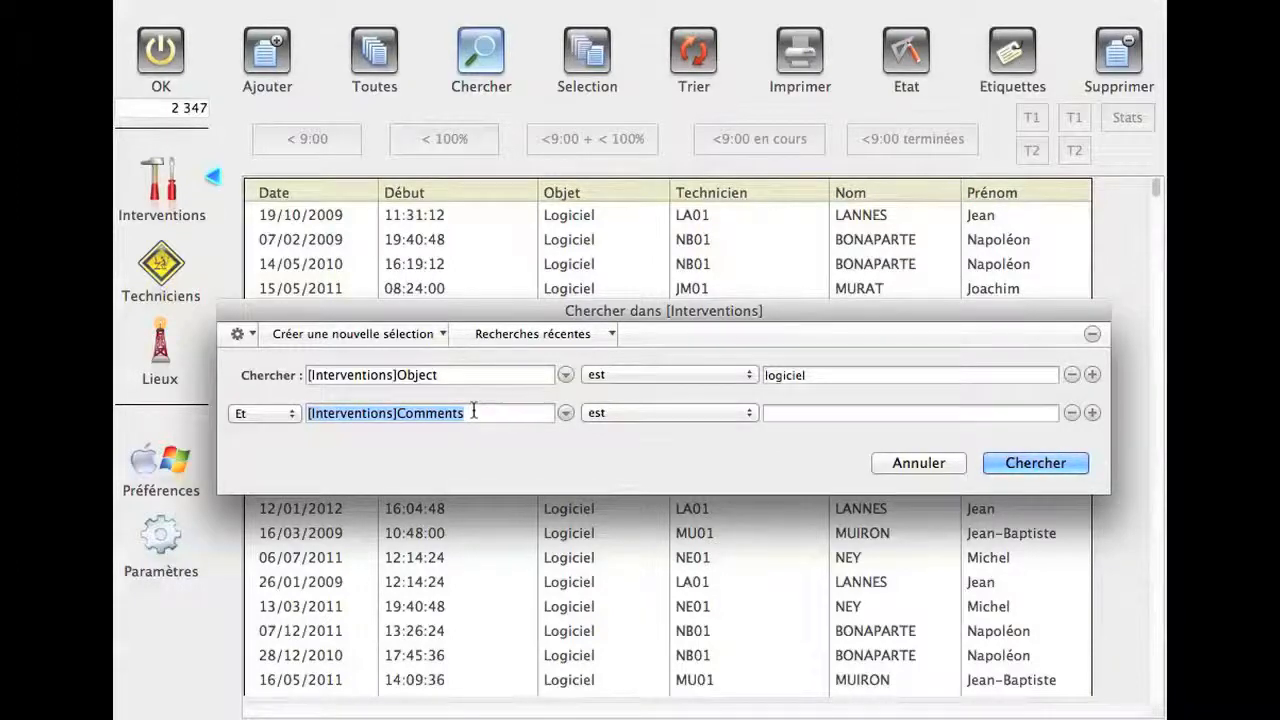
text([Technicians)
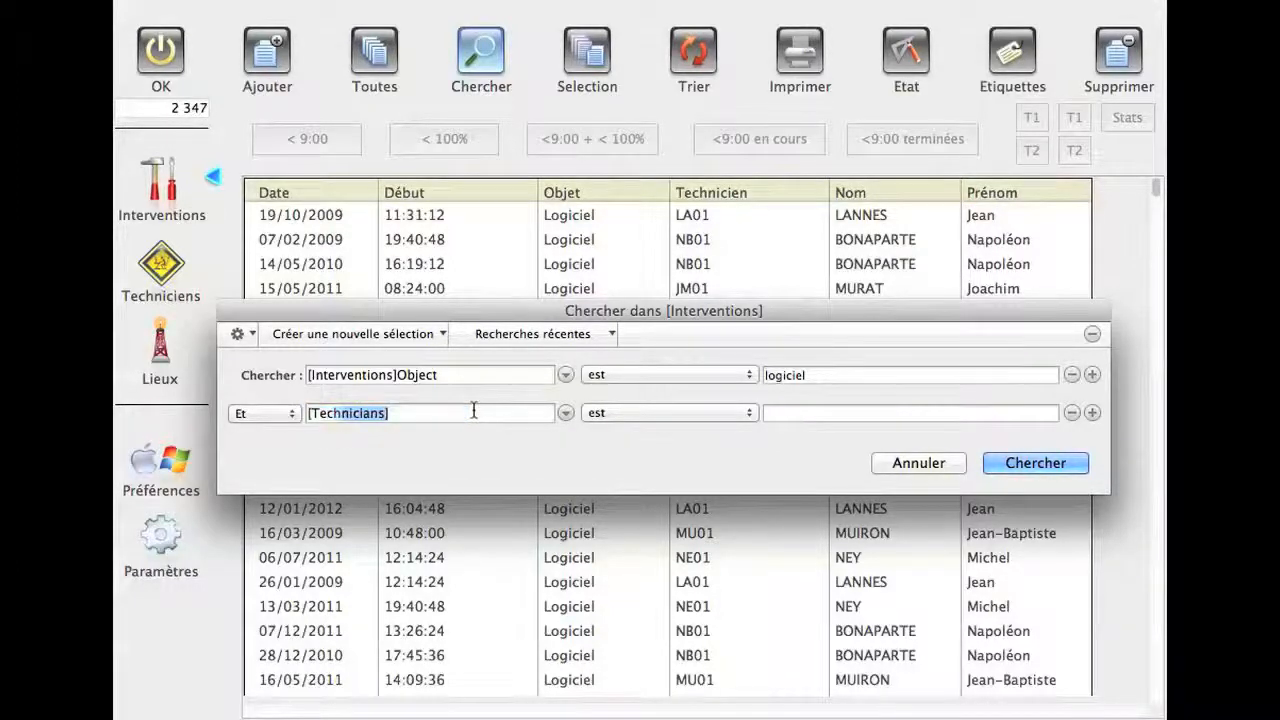
key(Right)
text(L)
key(Tab)
Keep the "est" comparison for the second criterion, enter the technician's last name and run the combined search
click(748, 413)
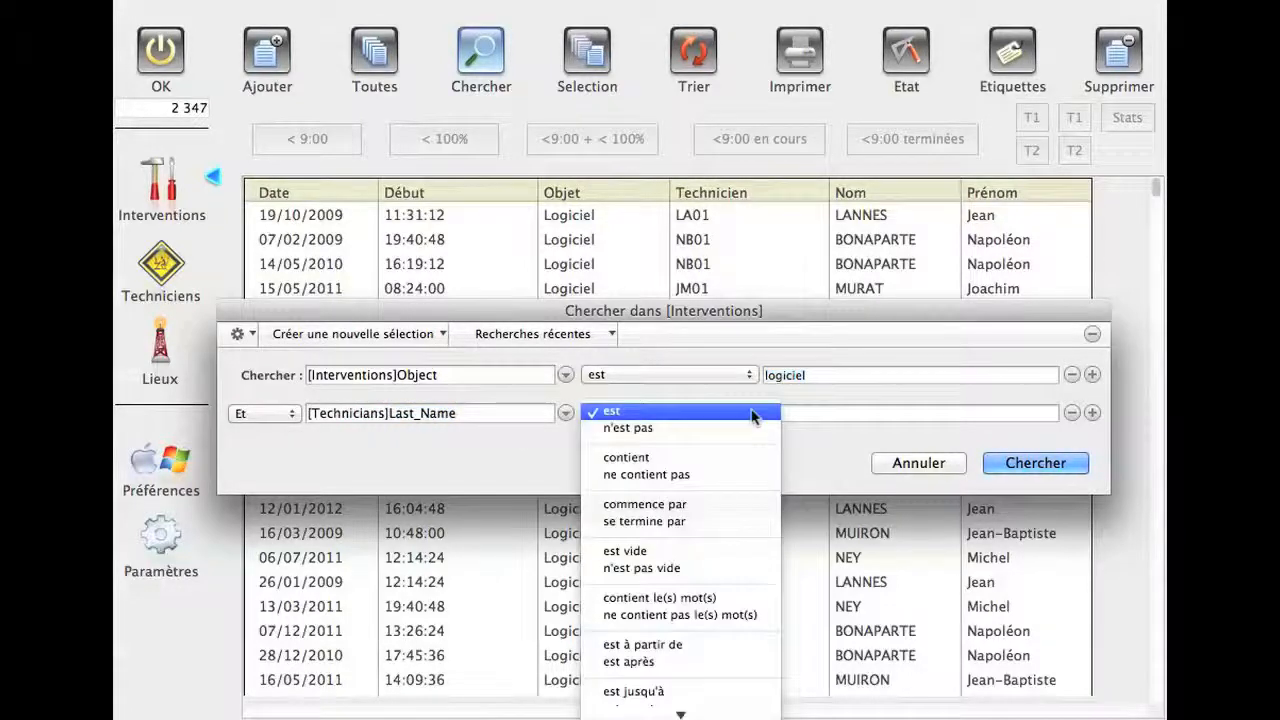
click(749, 414)
click(806, 415)
text(lannes)
key(Return)
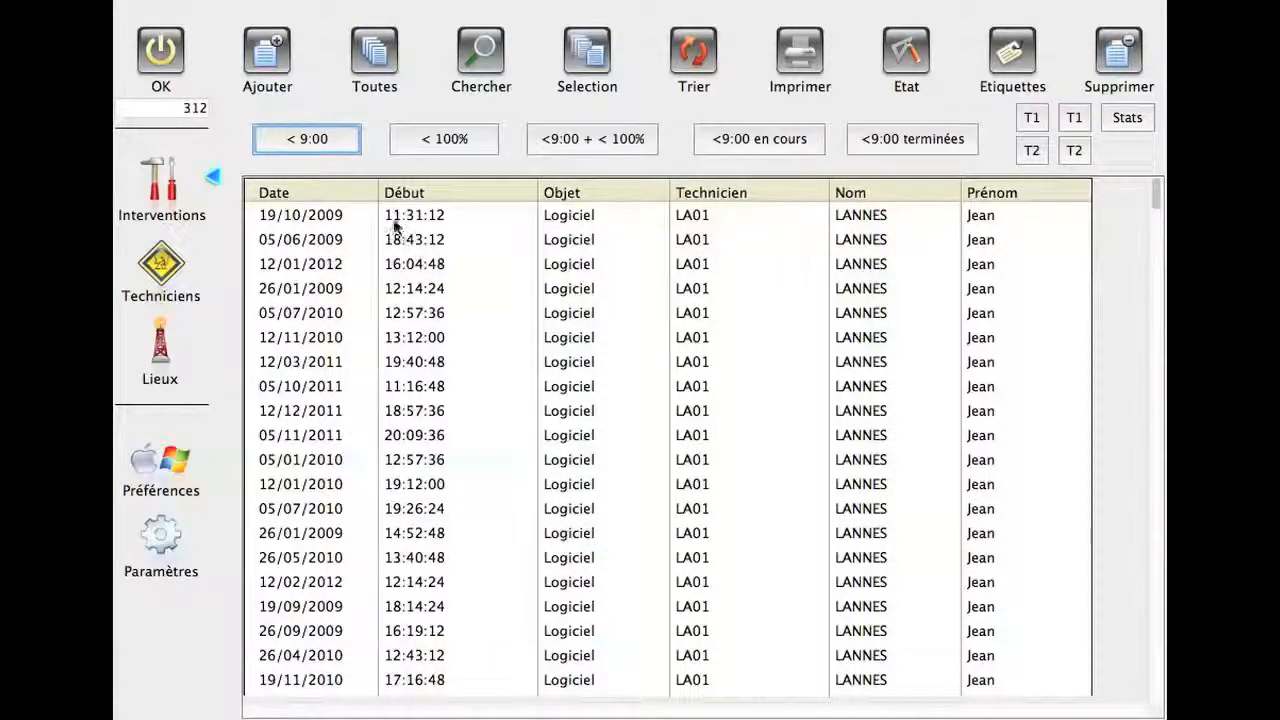
In a new search, remove the Object criterion and set the remaining one to the [Interventions]Hour_Intervention field
click(481, 52)
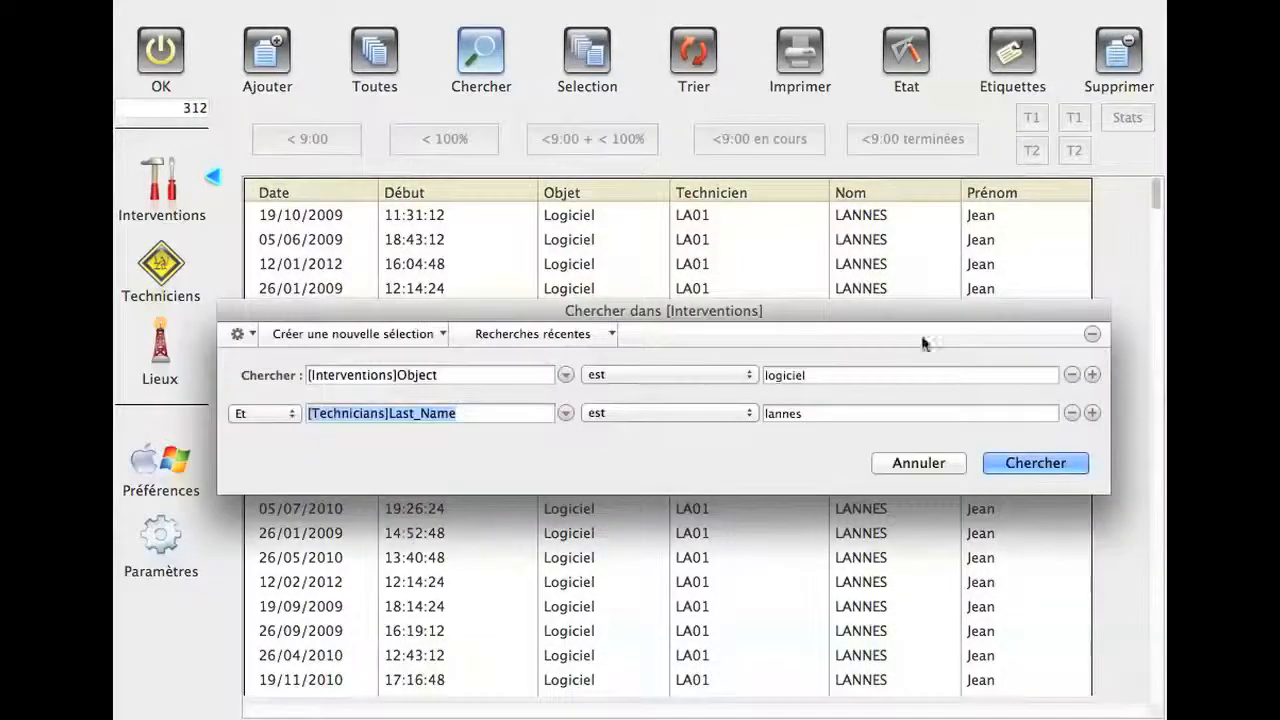
click(1071, 375)
drag(472, 376, 177, 388)
text([Interventions)
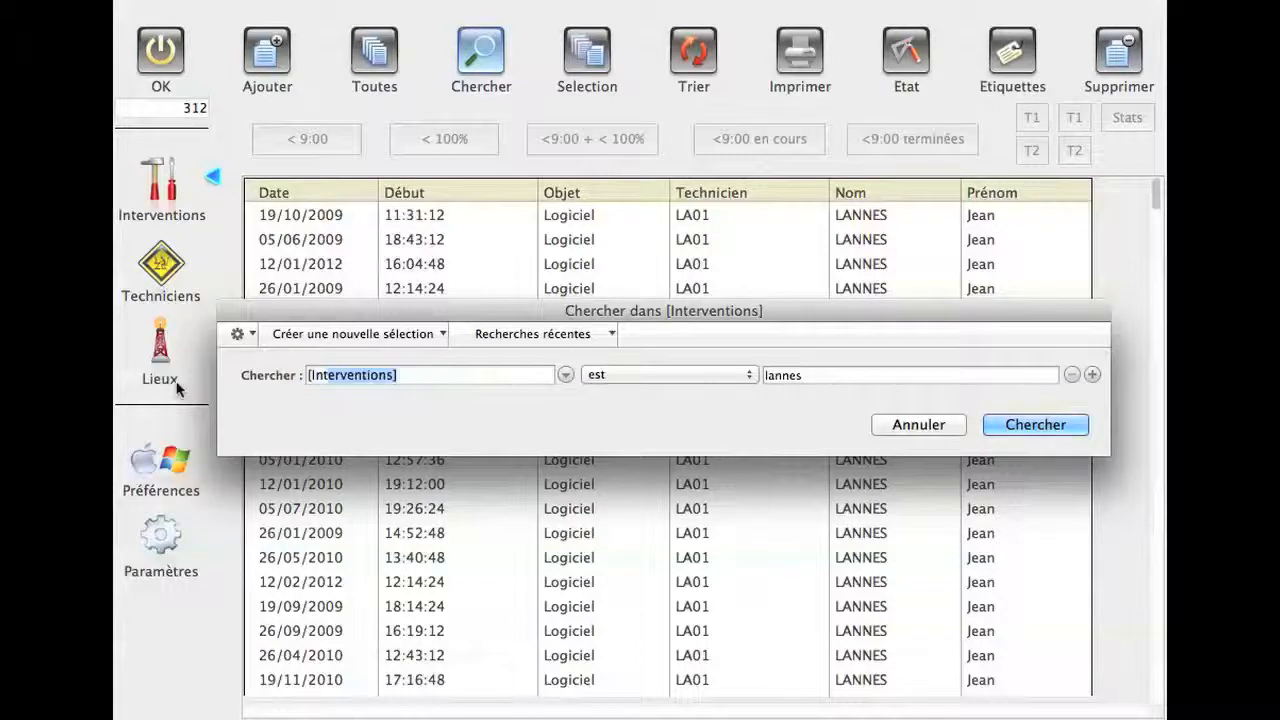
key(Right)
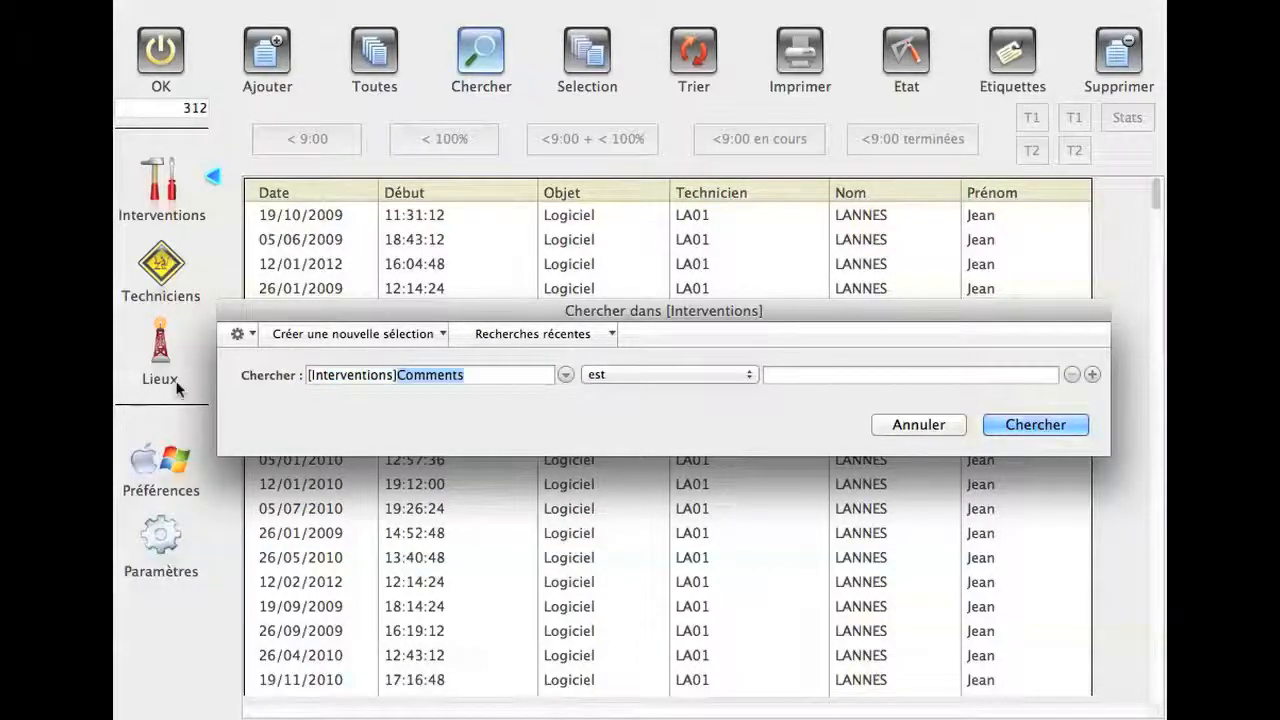
text(Hour_Interv)
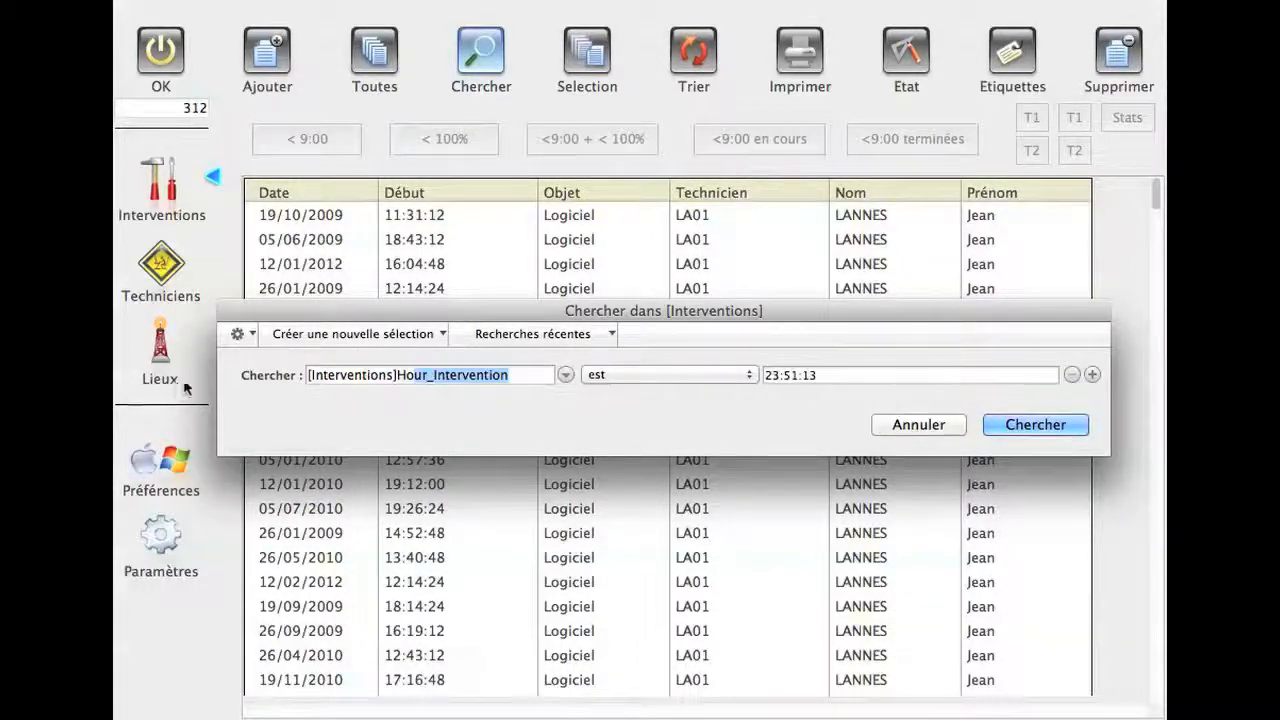
Set the hour criterion to "est comprise entre" 11:00:00 and 13:00:00 and run the search
click(615, 375)
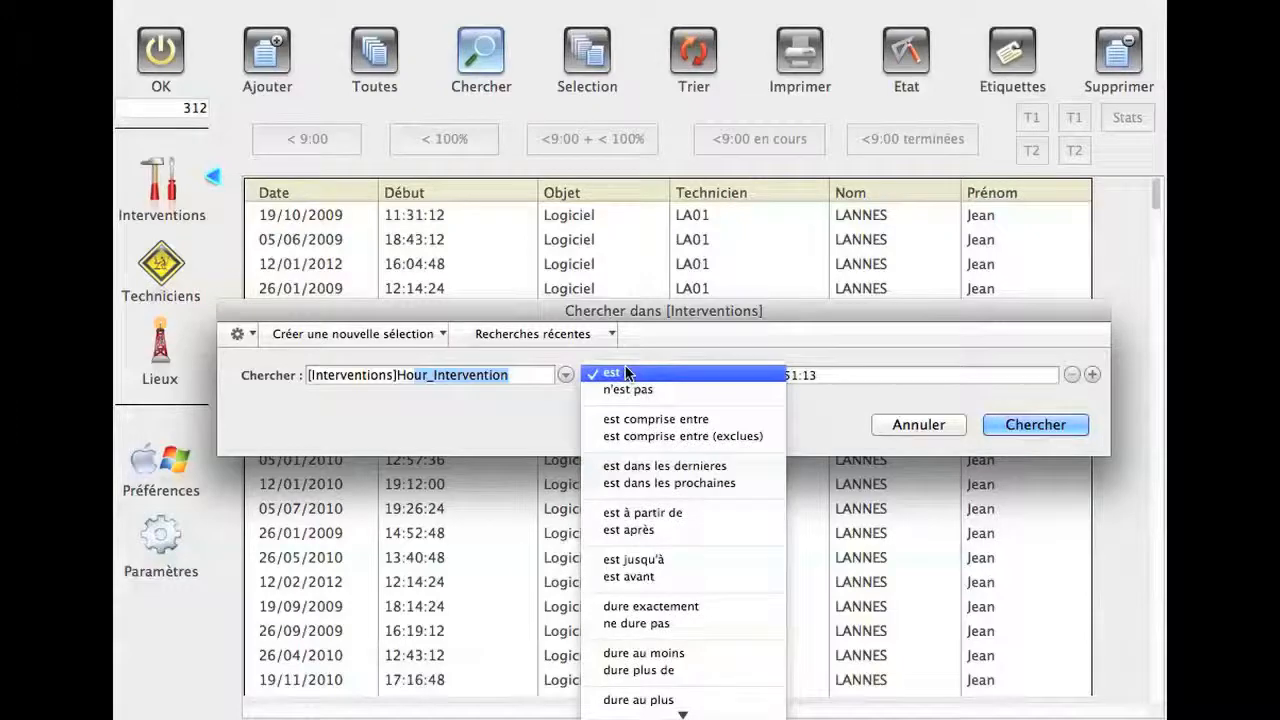
click(640, 421)
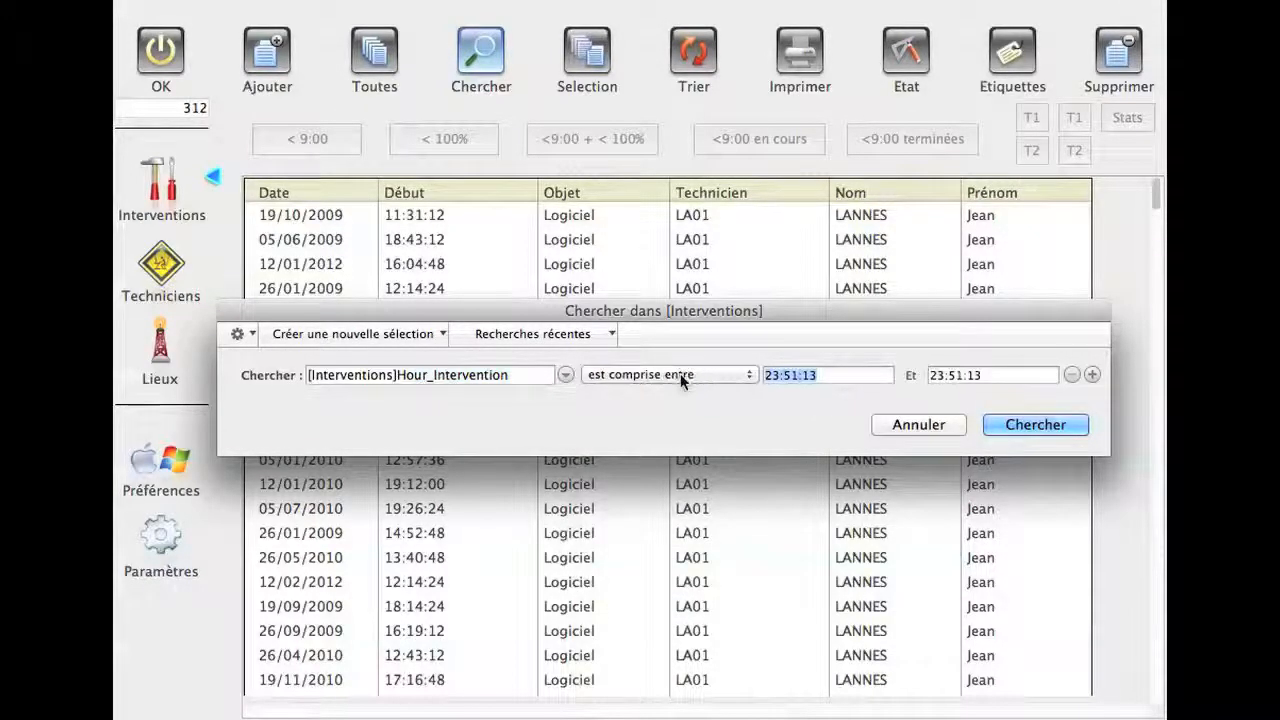
text(11:00)
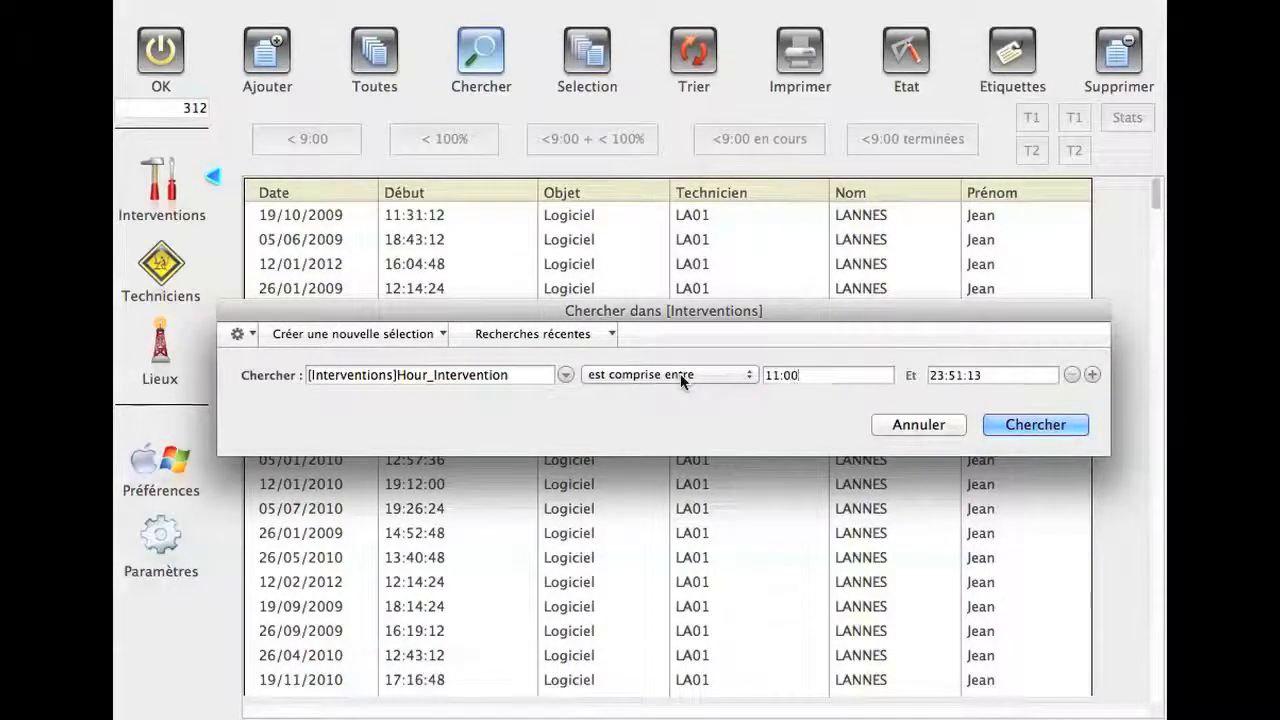
text(:00)
key(Tab)
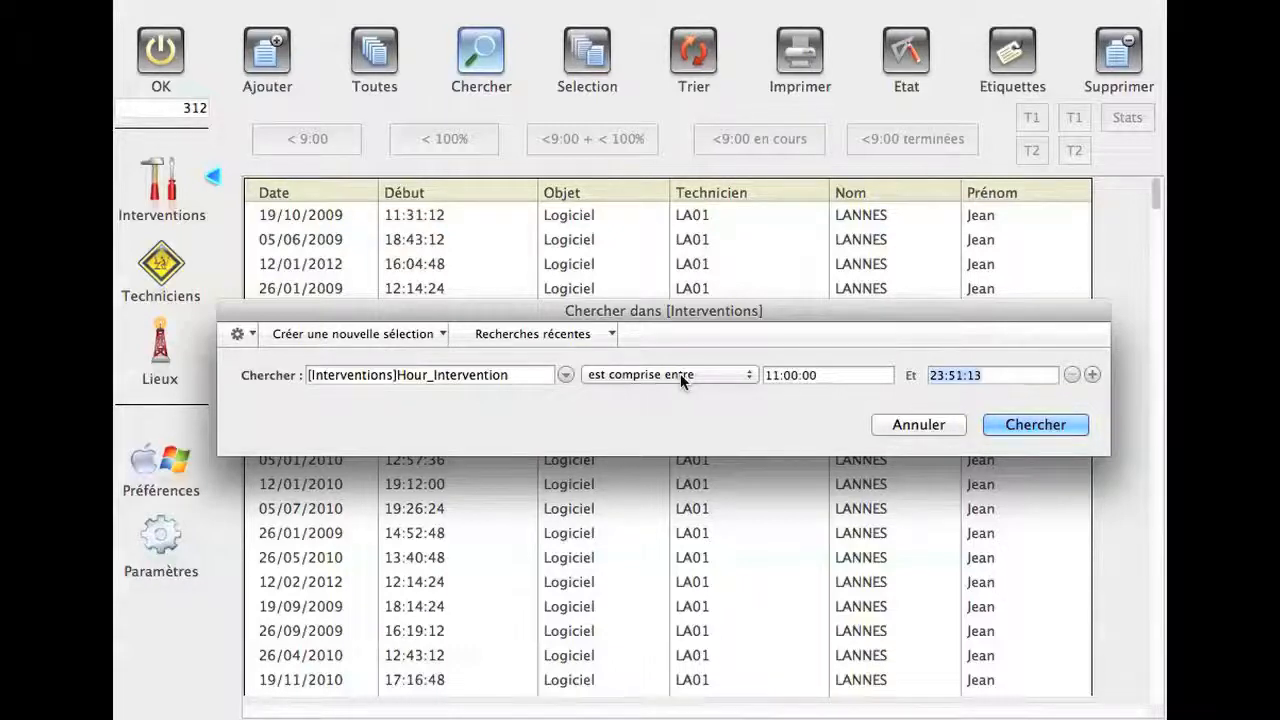
text(13:00:00)
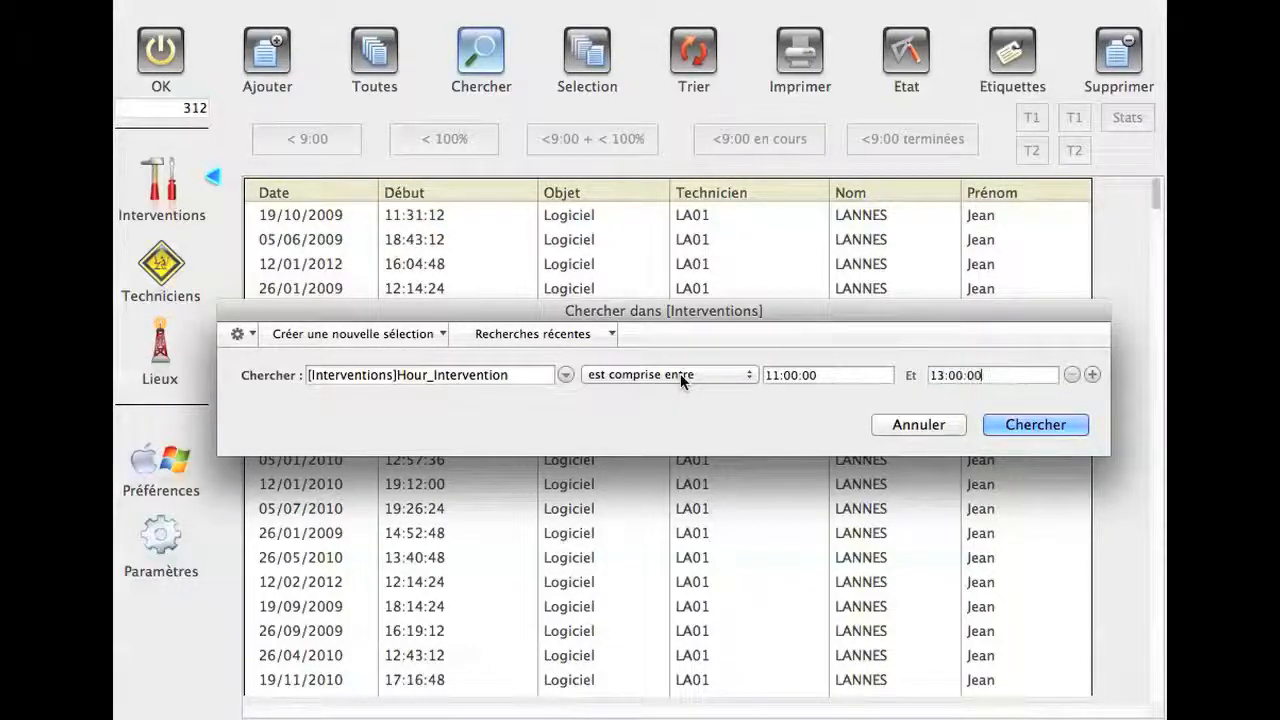
click(1030, 428)
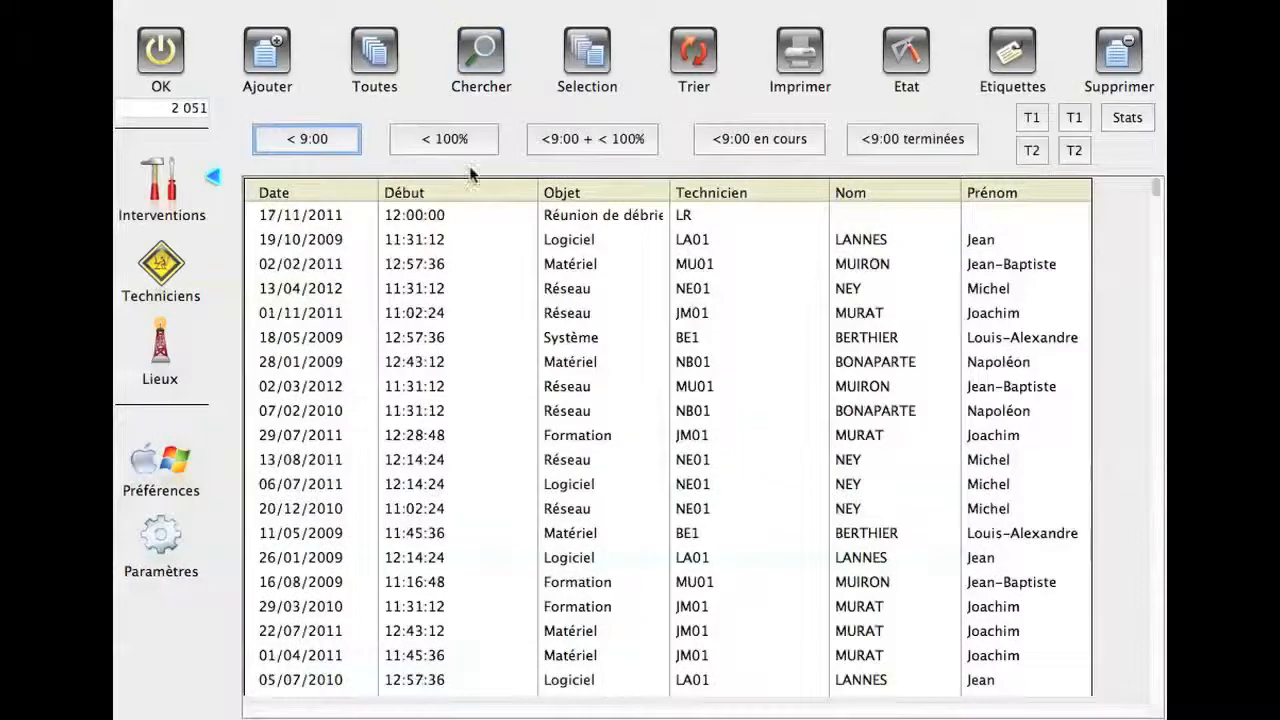
Sort the found interventions by Hour_Intervention in ascending order and look through the sorted list
click(694, 55)
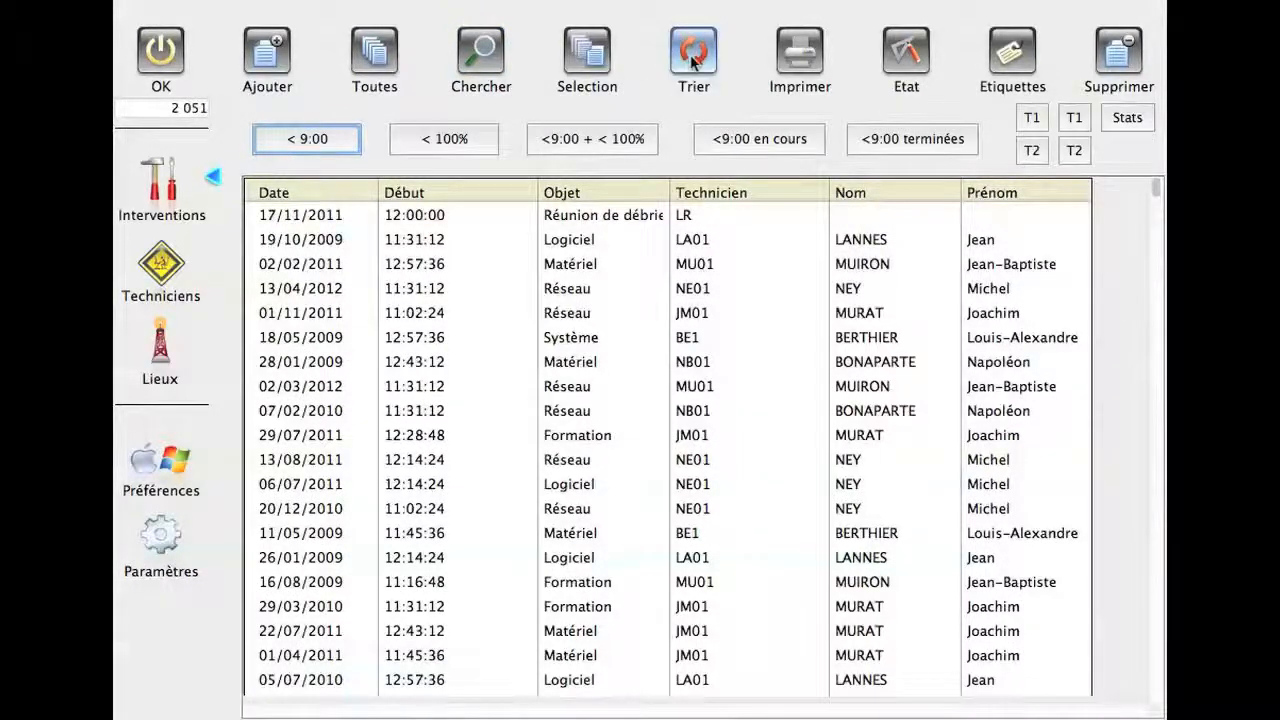
double_click(596, 281)
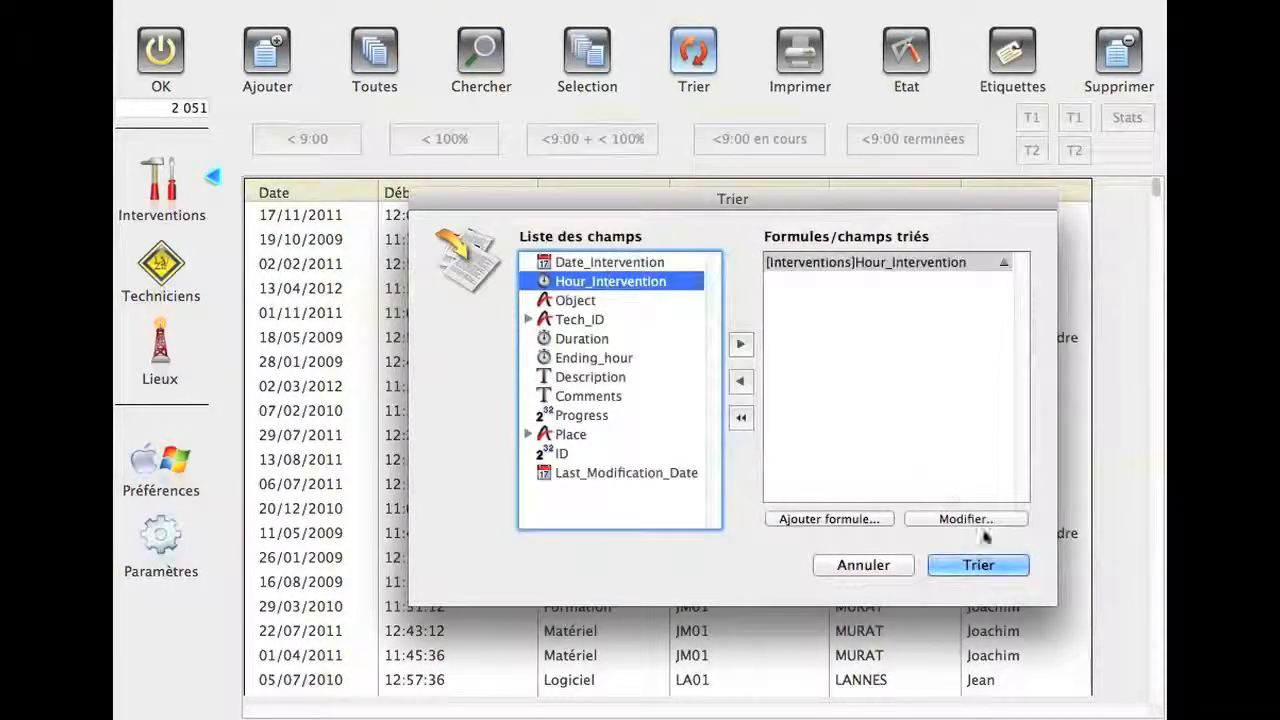
click(978, 565)
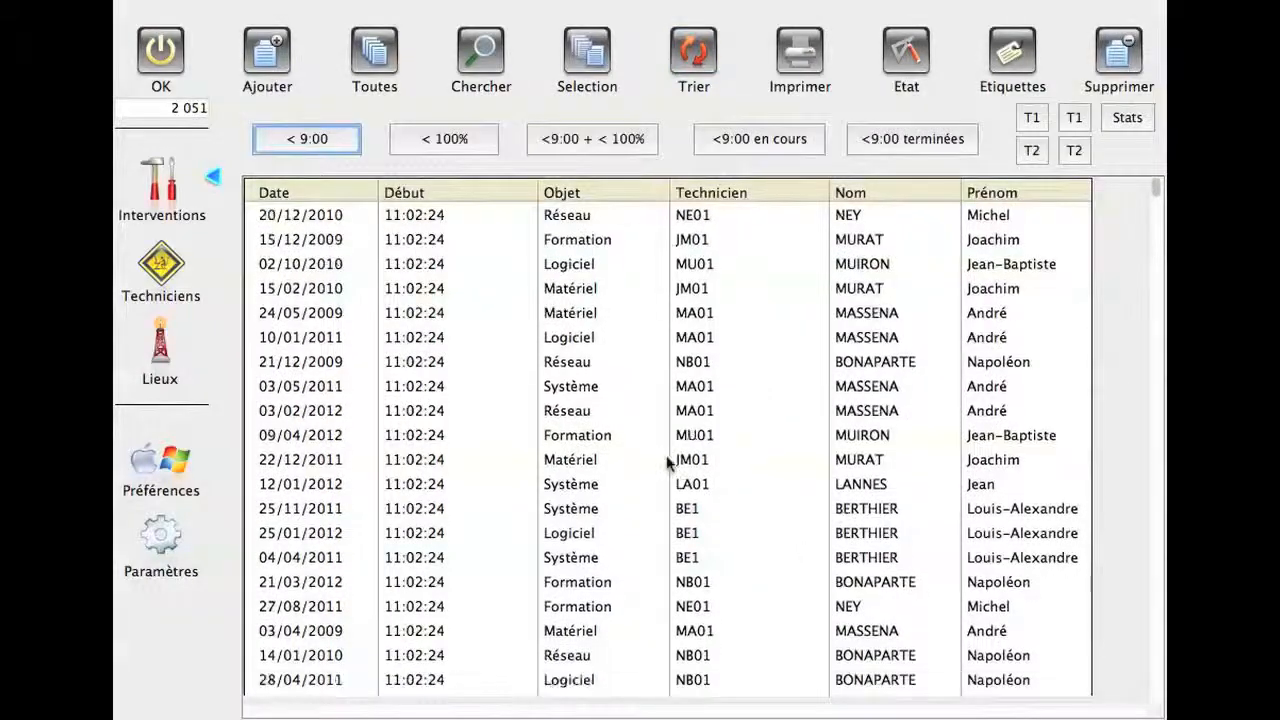
scroll(667, 462, down, 20)
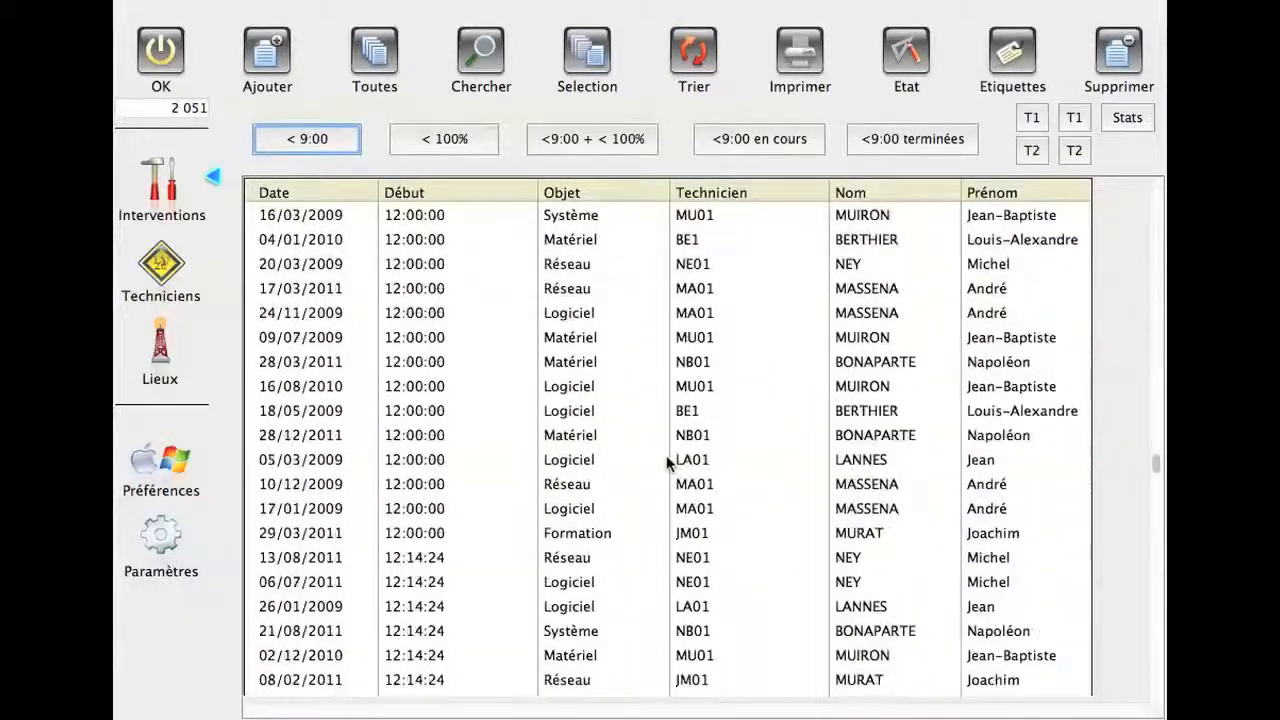
scroll(667, 462, down, 5)
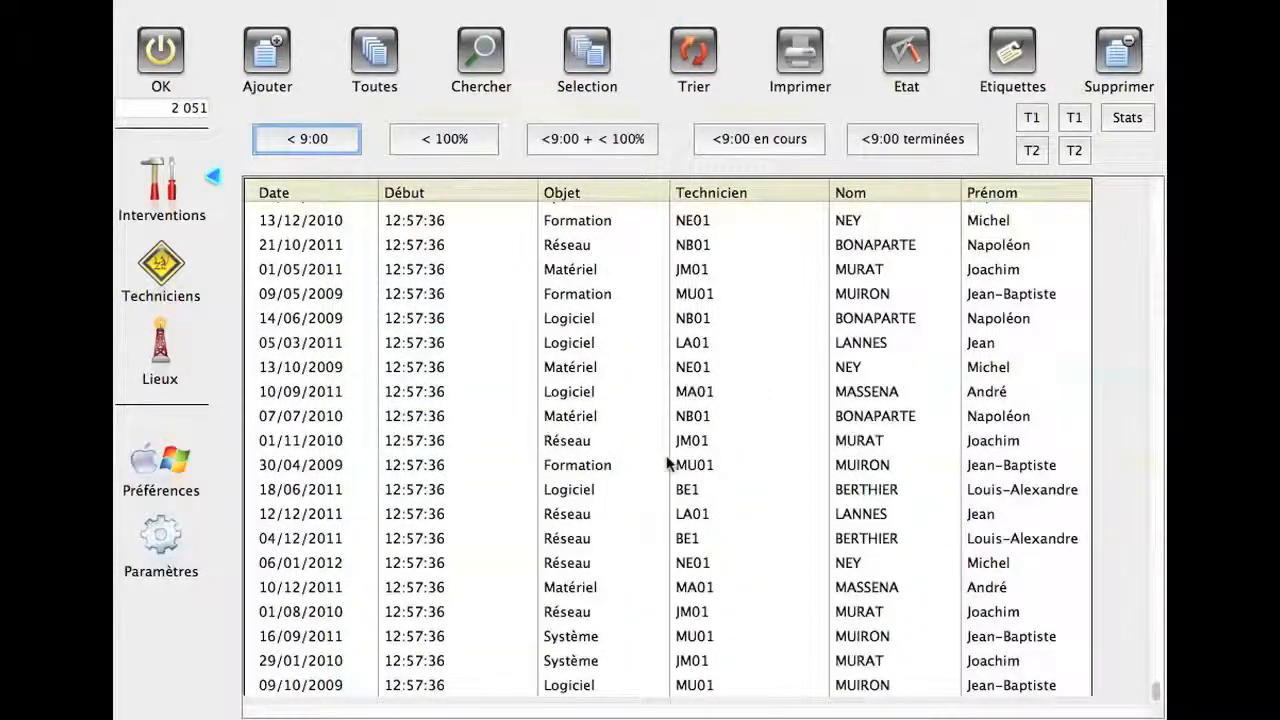
click(296, 318)
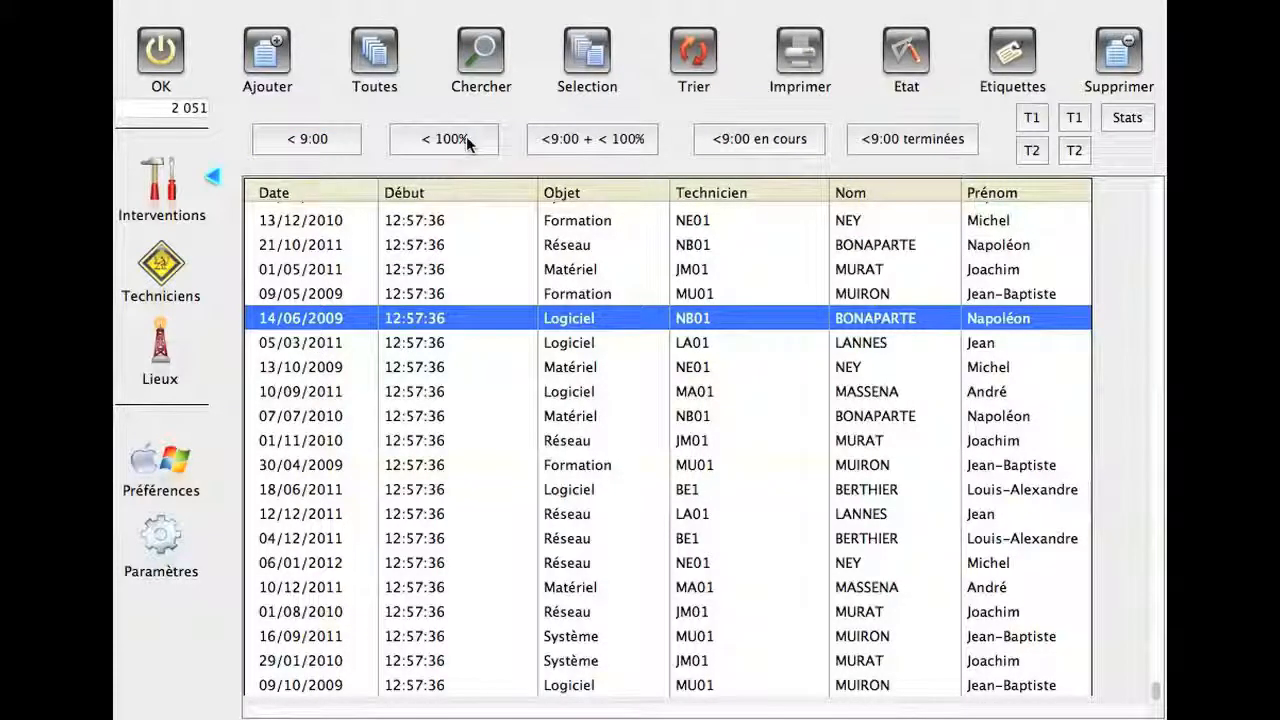
In a new search, add a formula line and remove the Hour_Intervention criterion
click(485, 63)
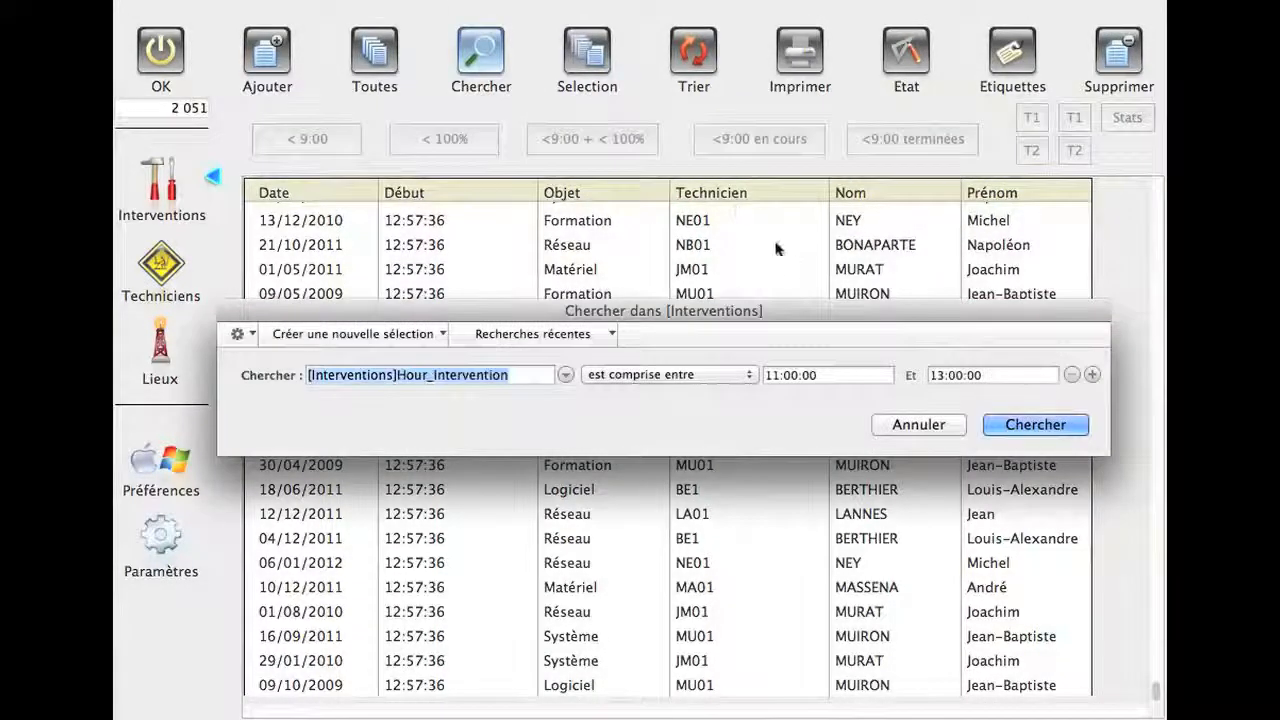
click(1092, 375)
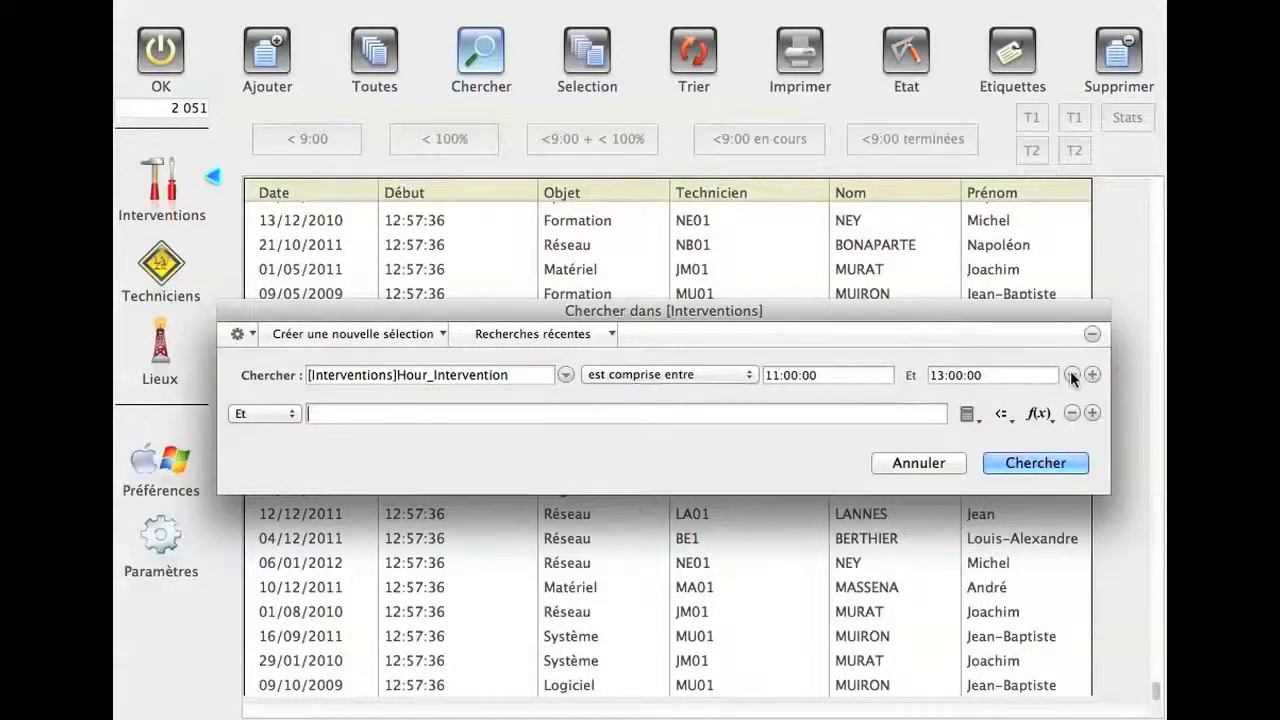
click(1071, 375)
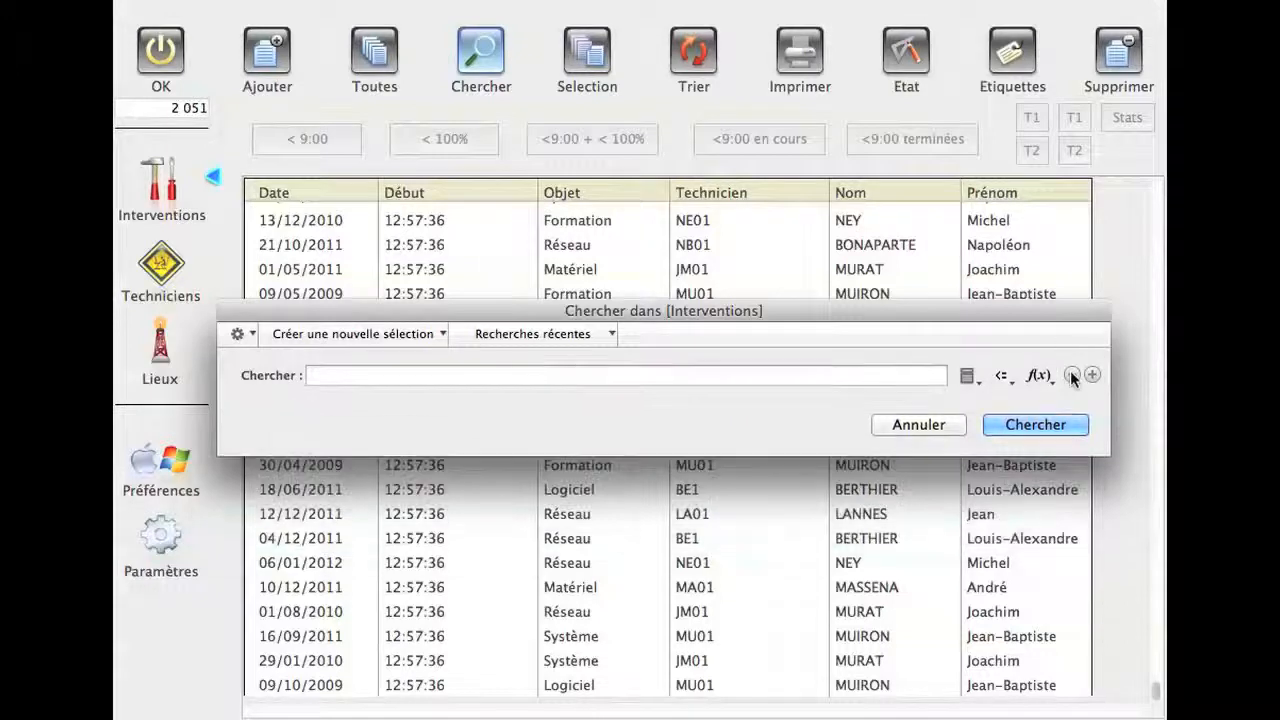
Insert the [Interventions]Date_Intervention field into the search formula
click(537, 381)
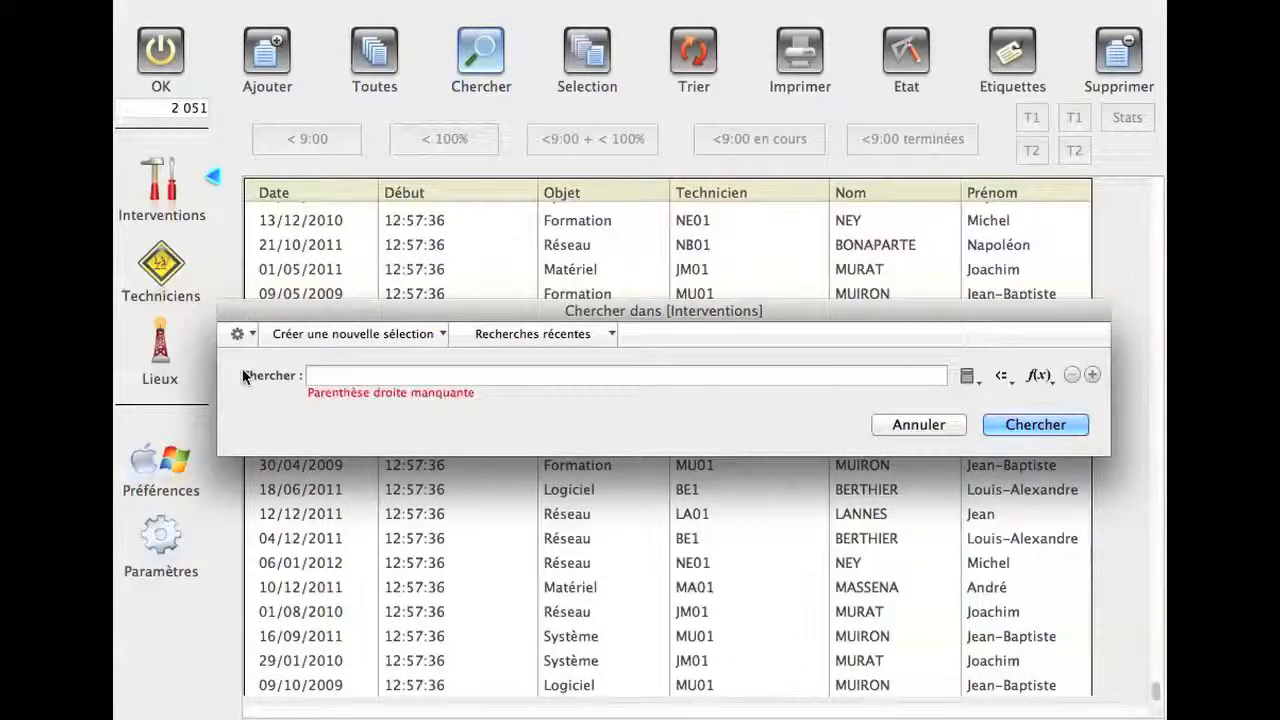
click(966, 376)
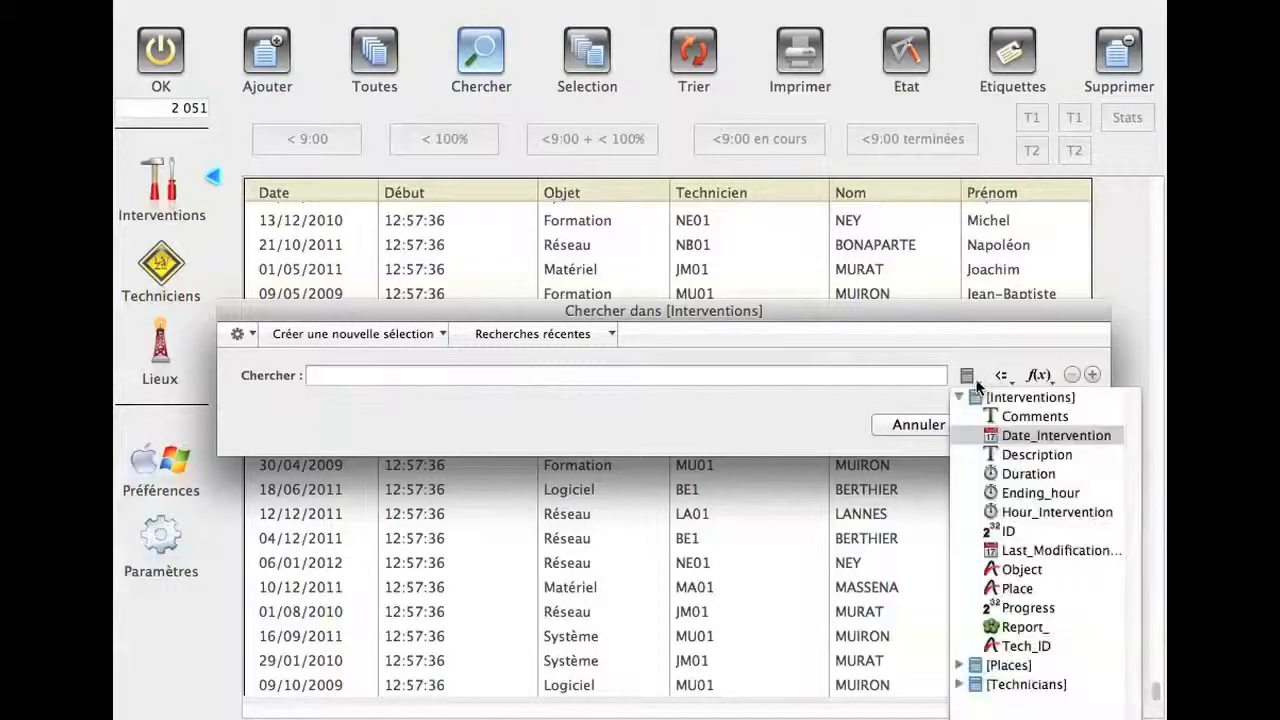
click(1013, 436)
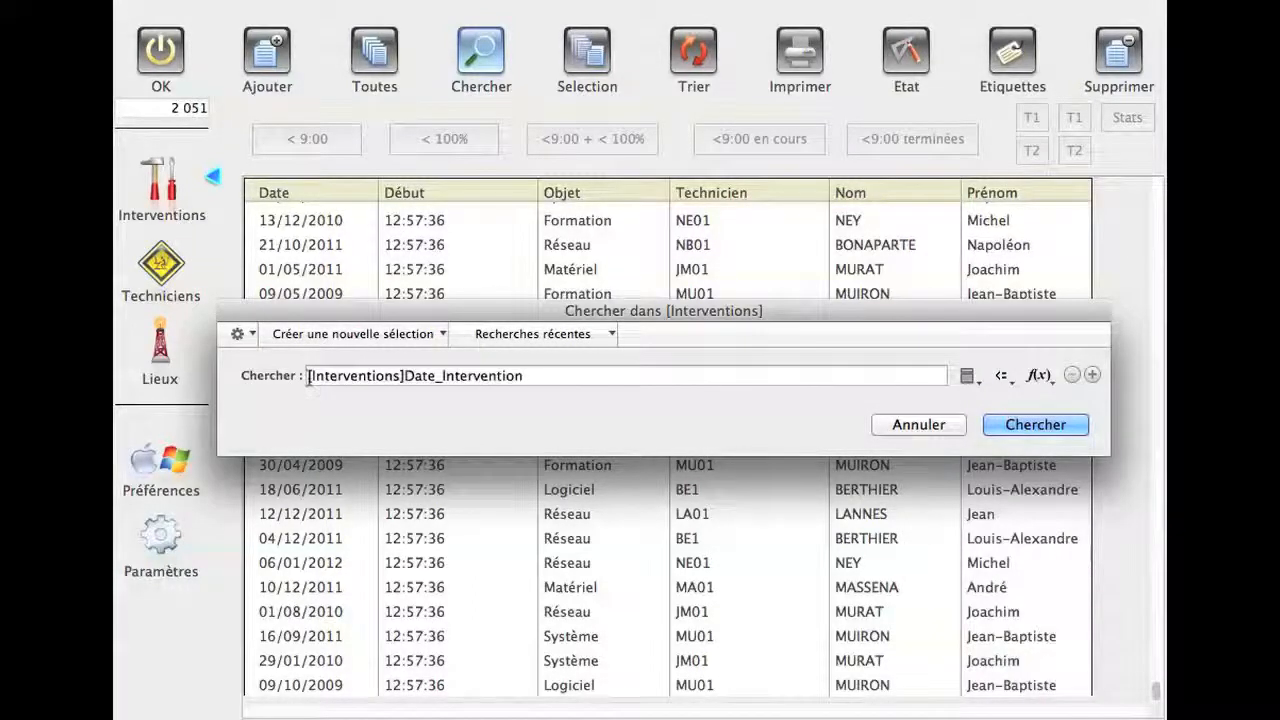
Complete the search formula as mois de([Interventions]Date_Intervention)=6
text(mois de)
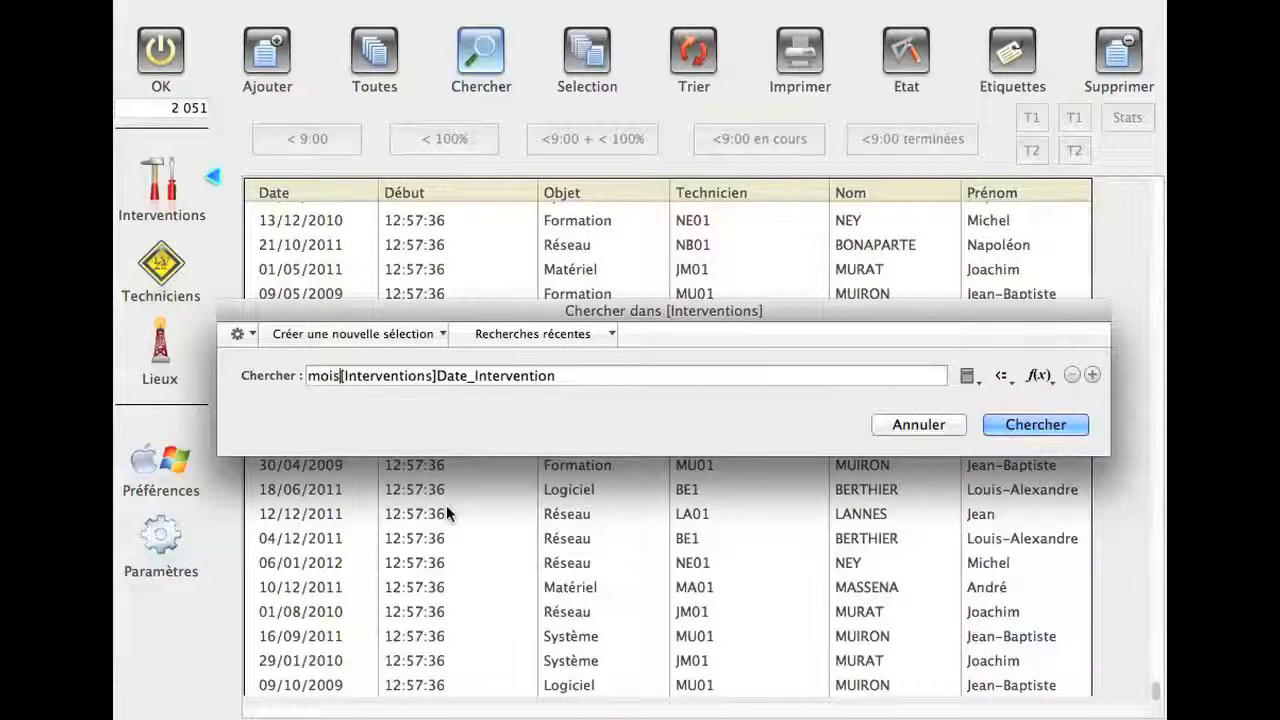
text(()
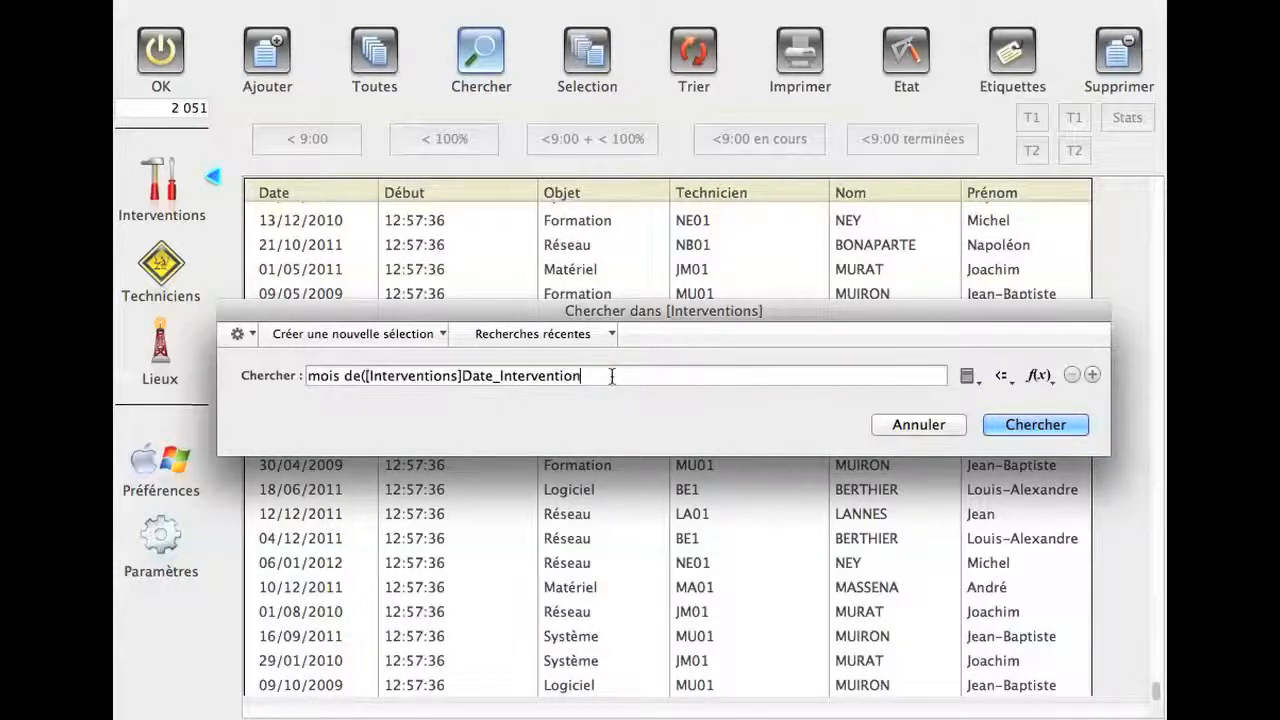
text(=6)
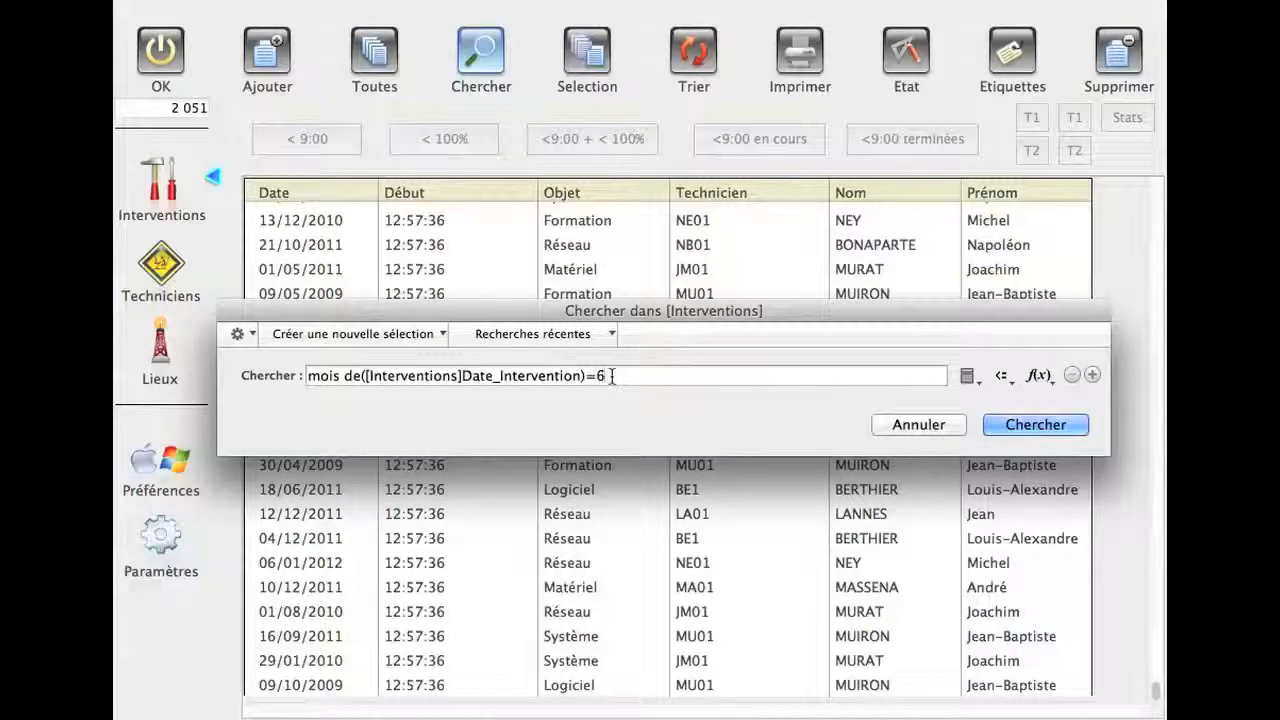
Look through the operators and functions available for the formula, including the date and time functions, and run the search
click(1004, 377)
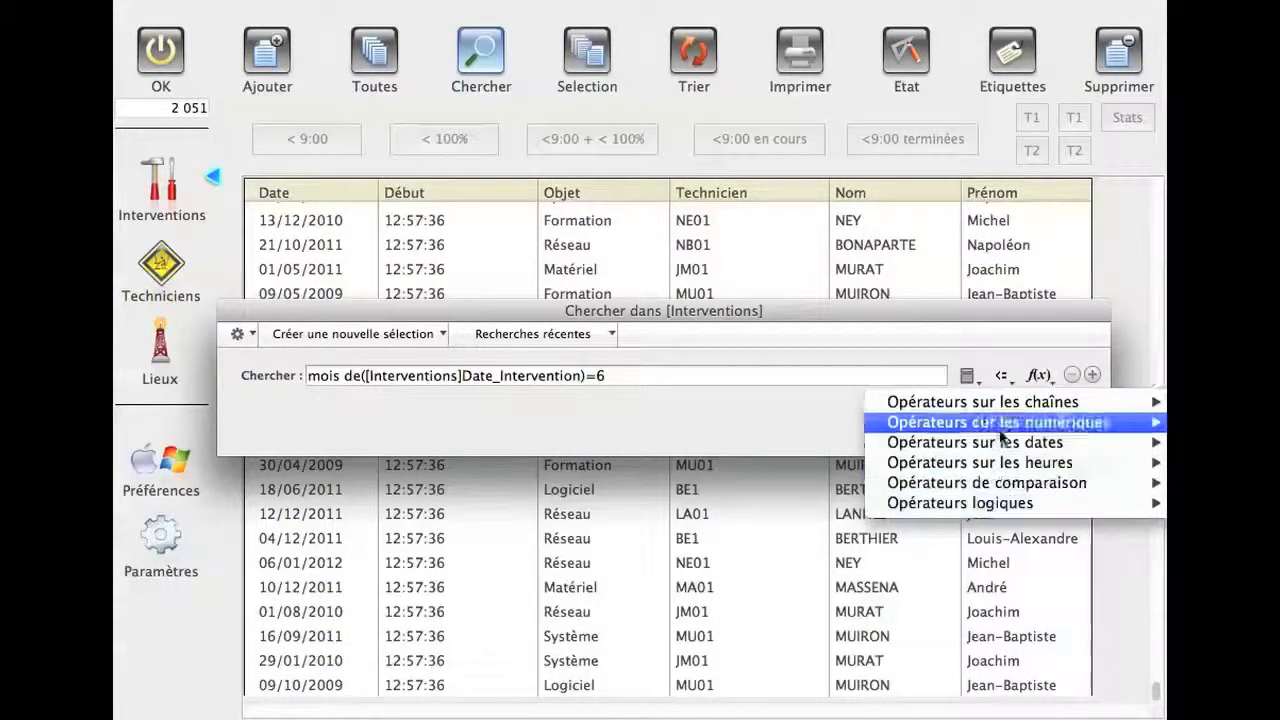
click(1000, 351)
click(1048, 377)
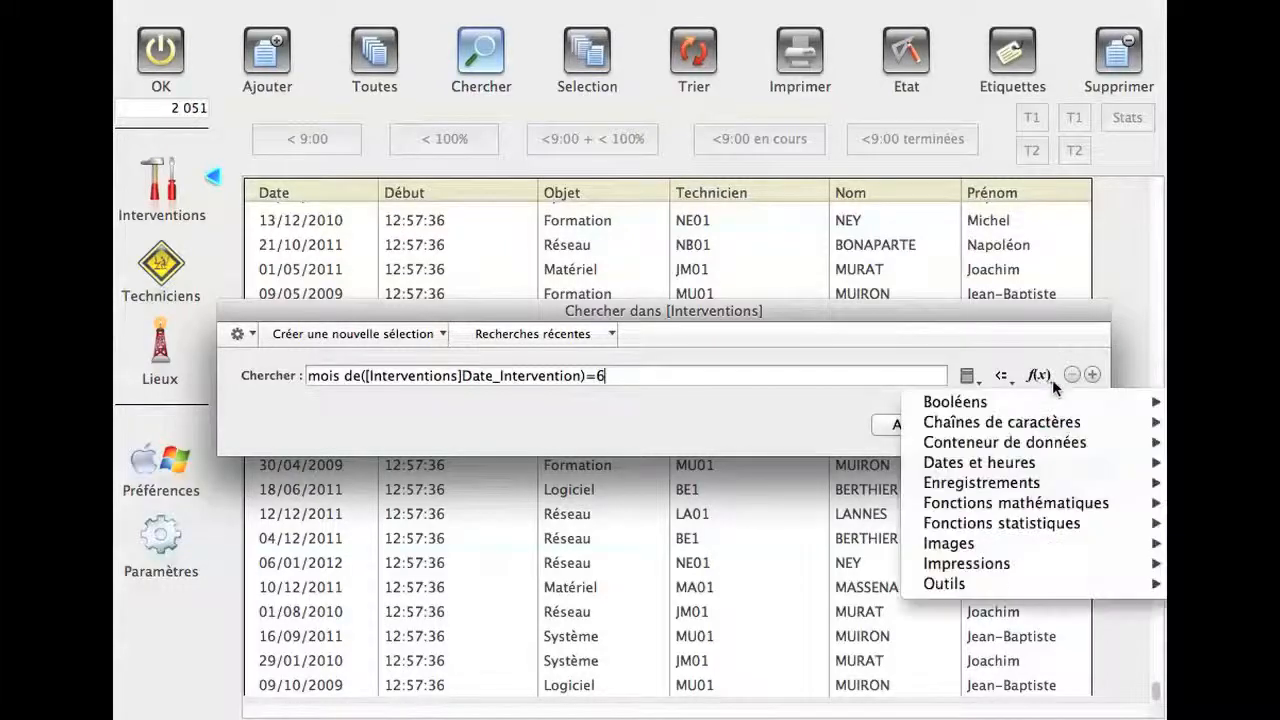
mouse_move(1048, 428)
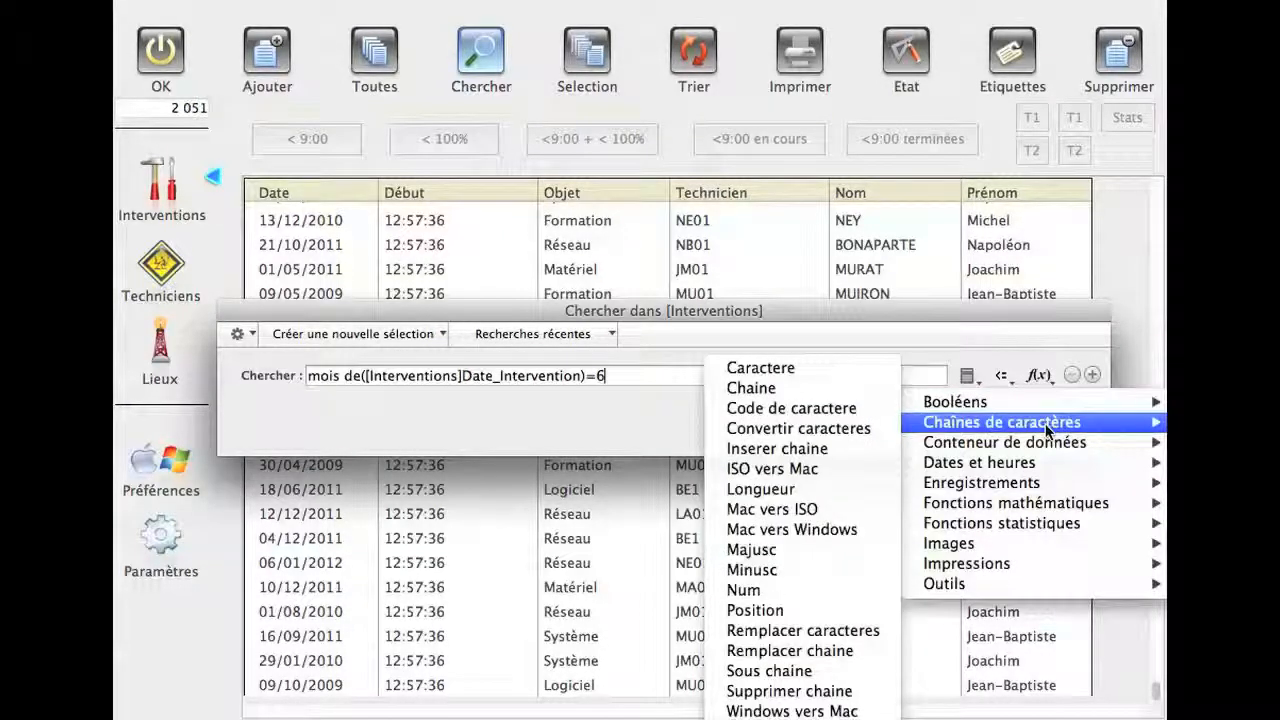
mouse_move(990, 463)
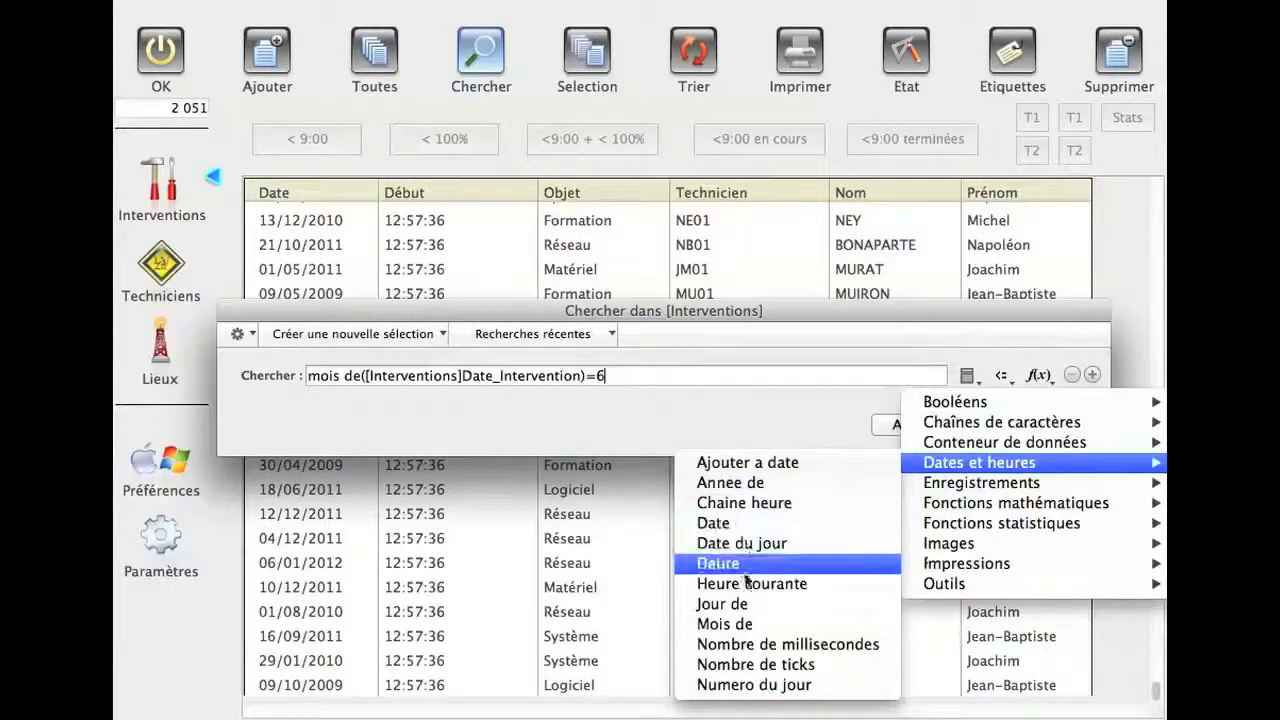
click(864, 416)
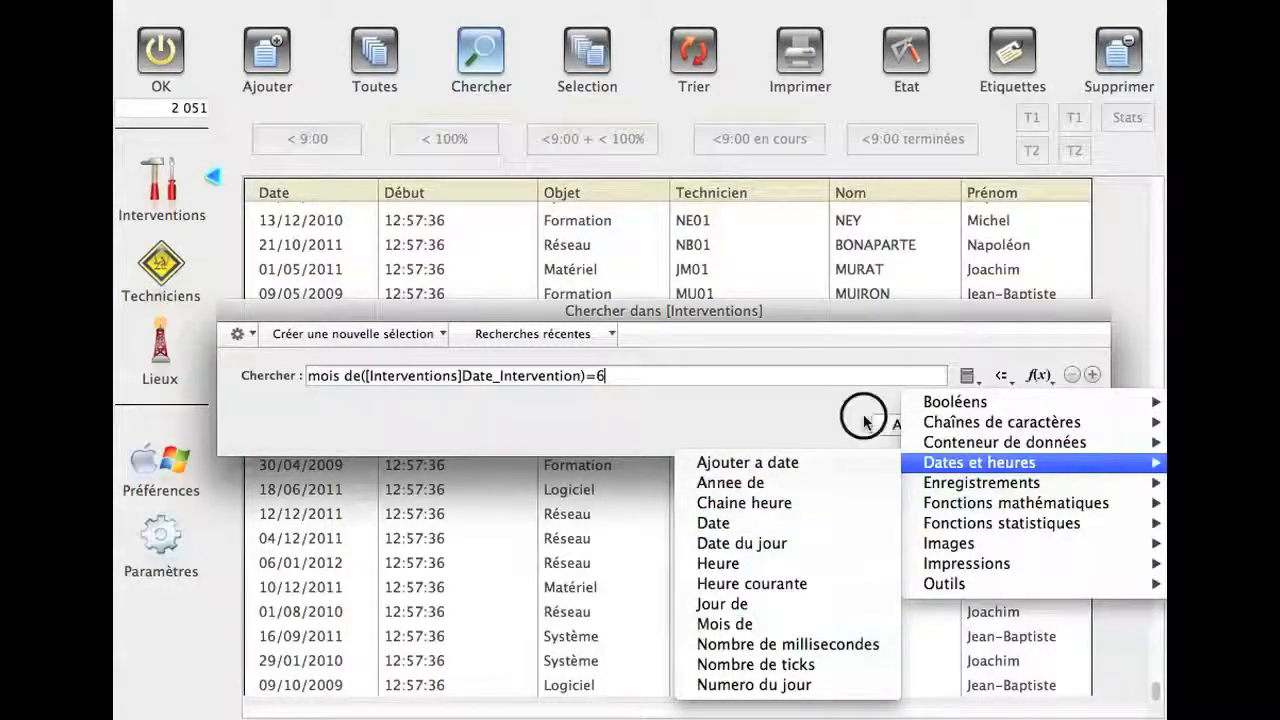
click(1025, 425)
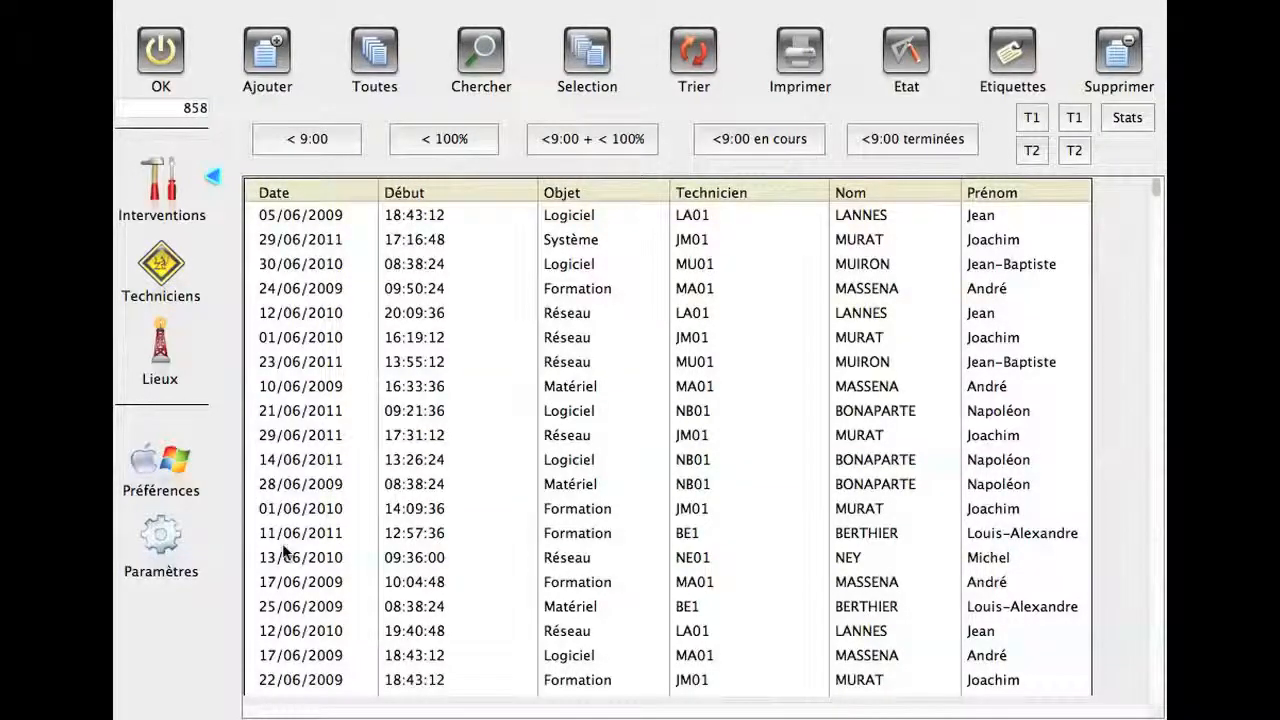
Reload the recent Hour_Intervention search between 11:00:00 and 13:00:00 and run it with "Chercher dans la sélection"
click(484, 78)
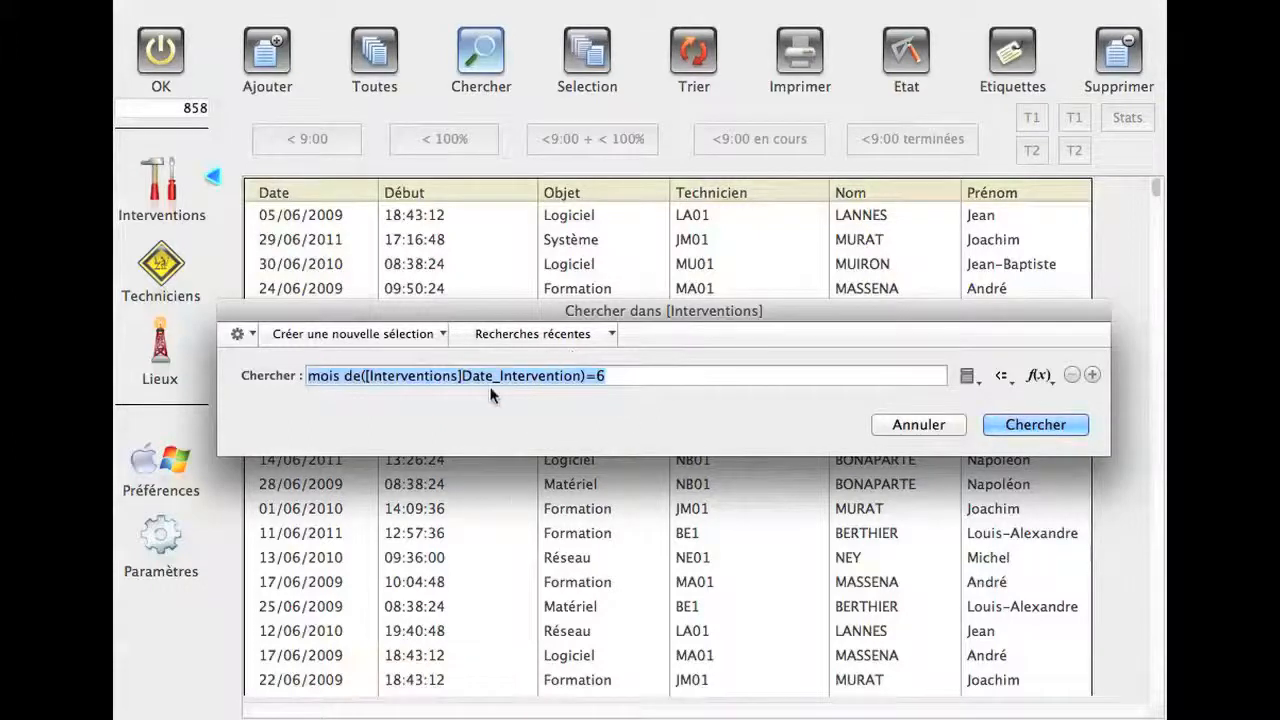
click(612, 334)
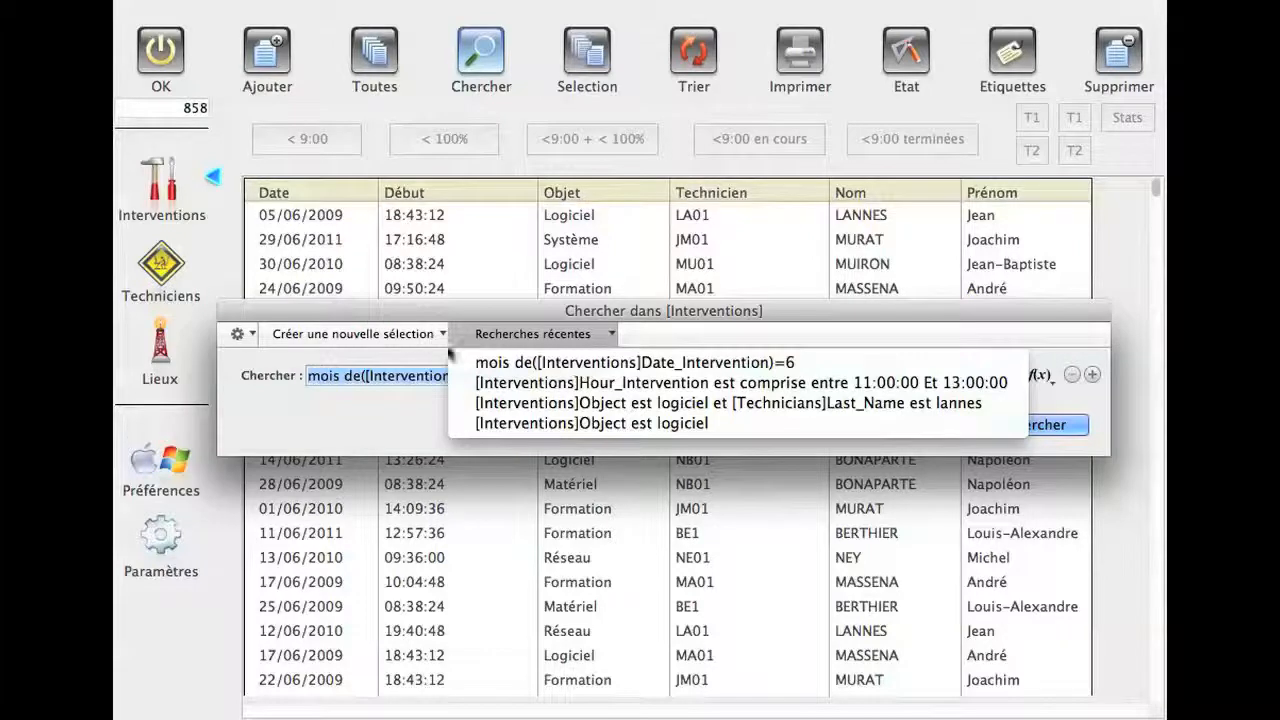
click(567, 385)
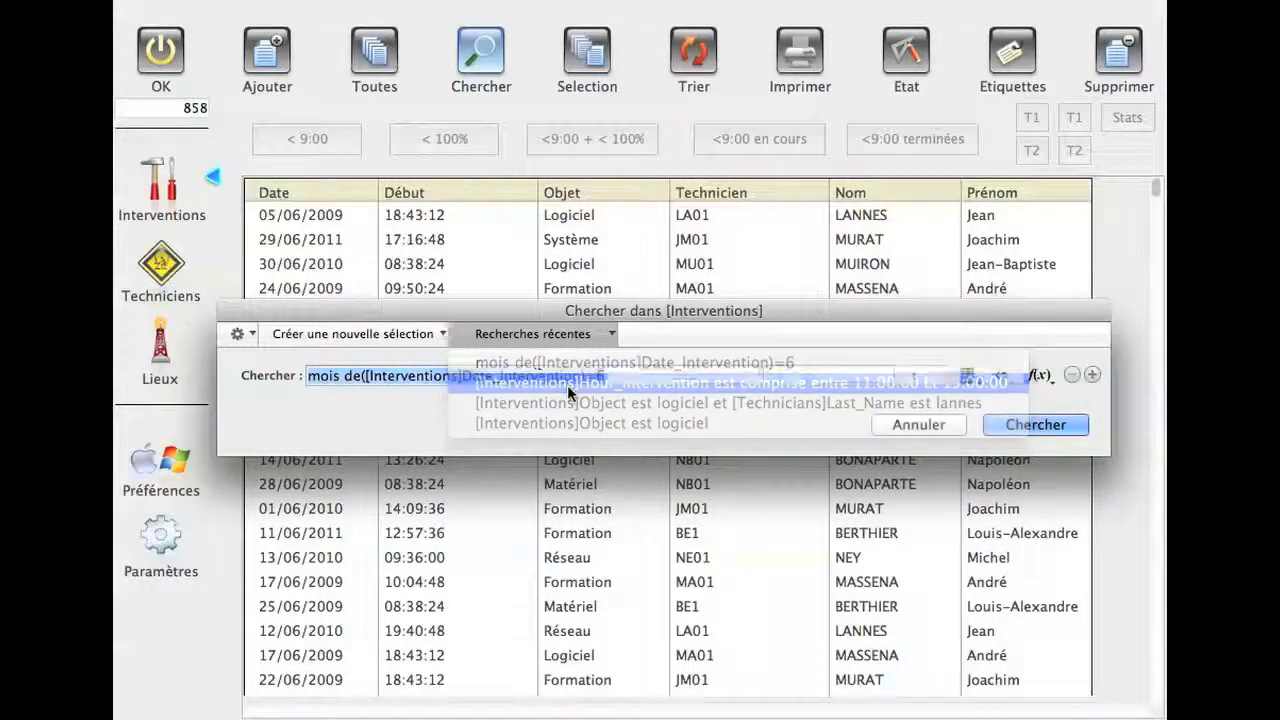
click(441, 334)
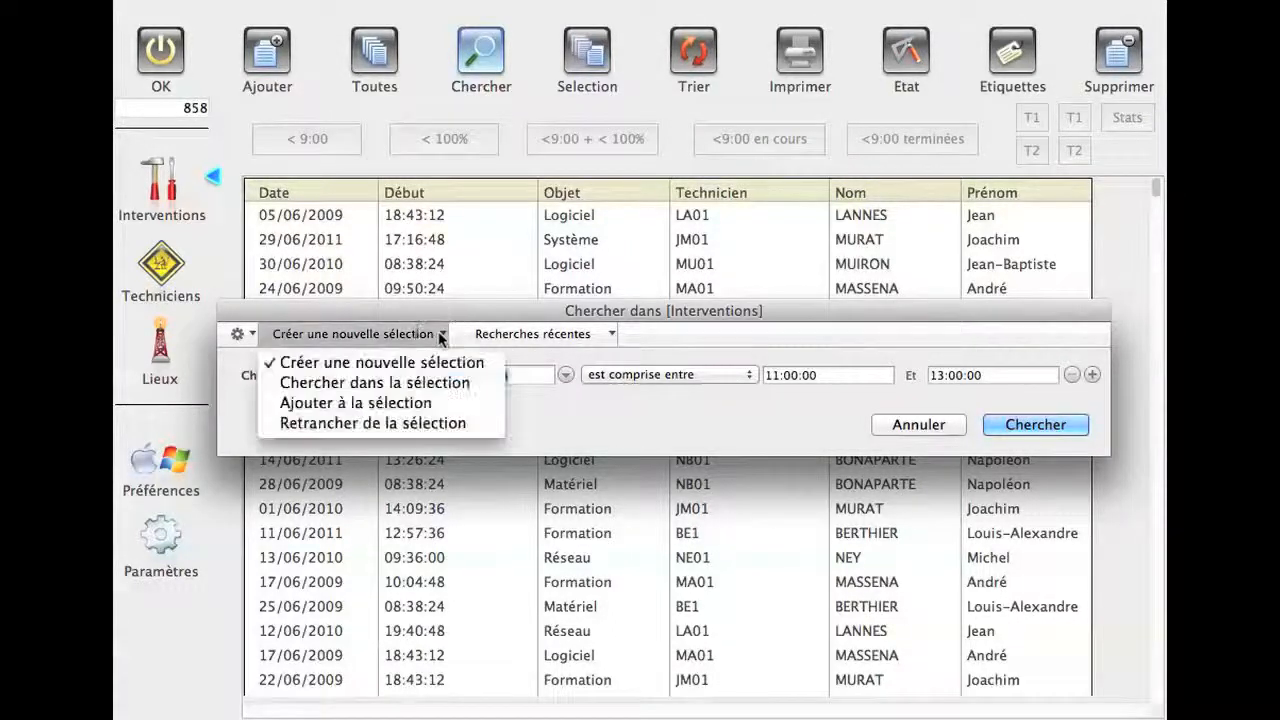
click(433, 381)
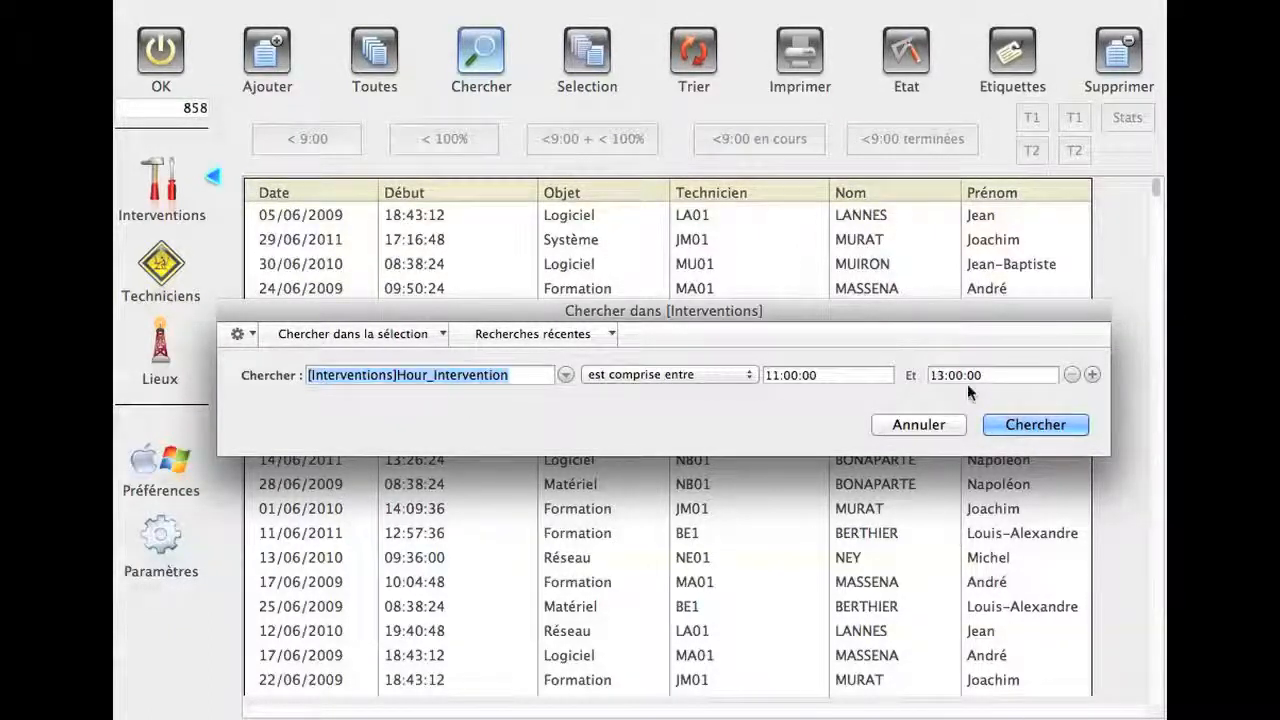
click(1030, 426)
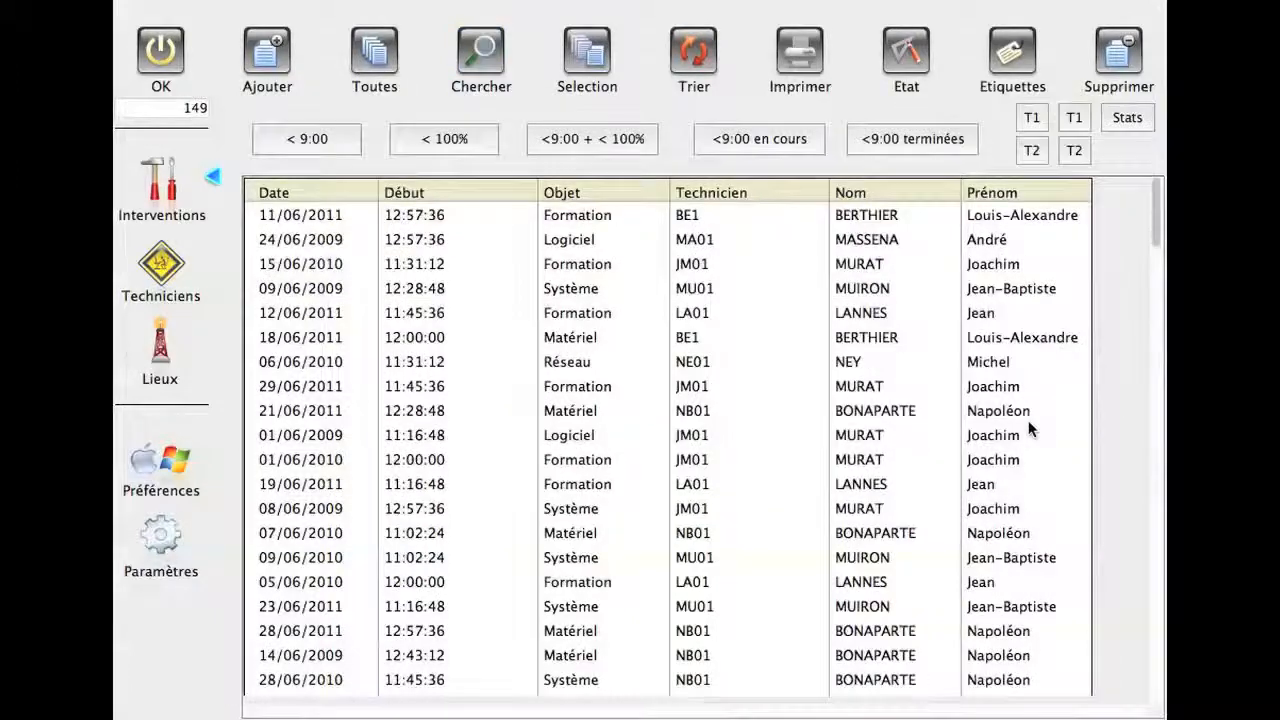
Sort the found interventions by Hour_Intervention in ascending order and check the list down to its last row
click(692, 55)
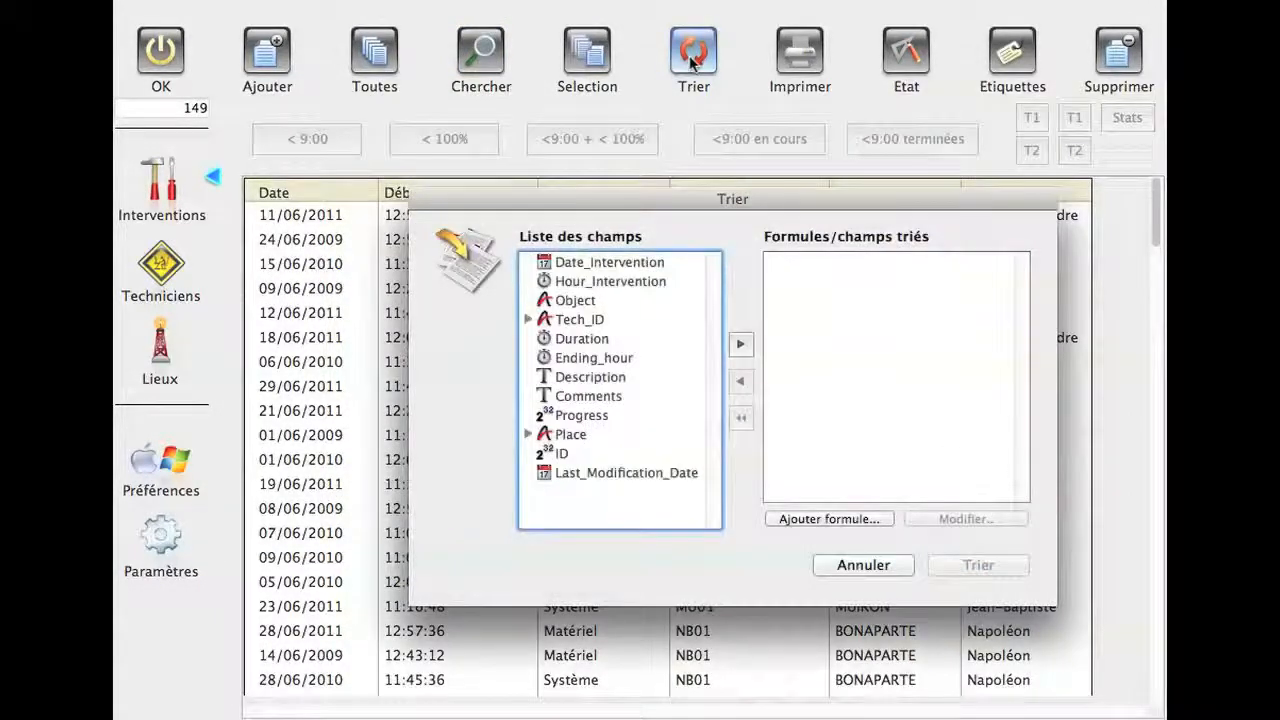
double_click(630, 281)
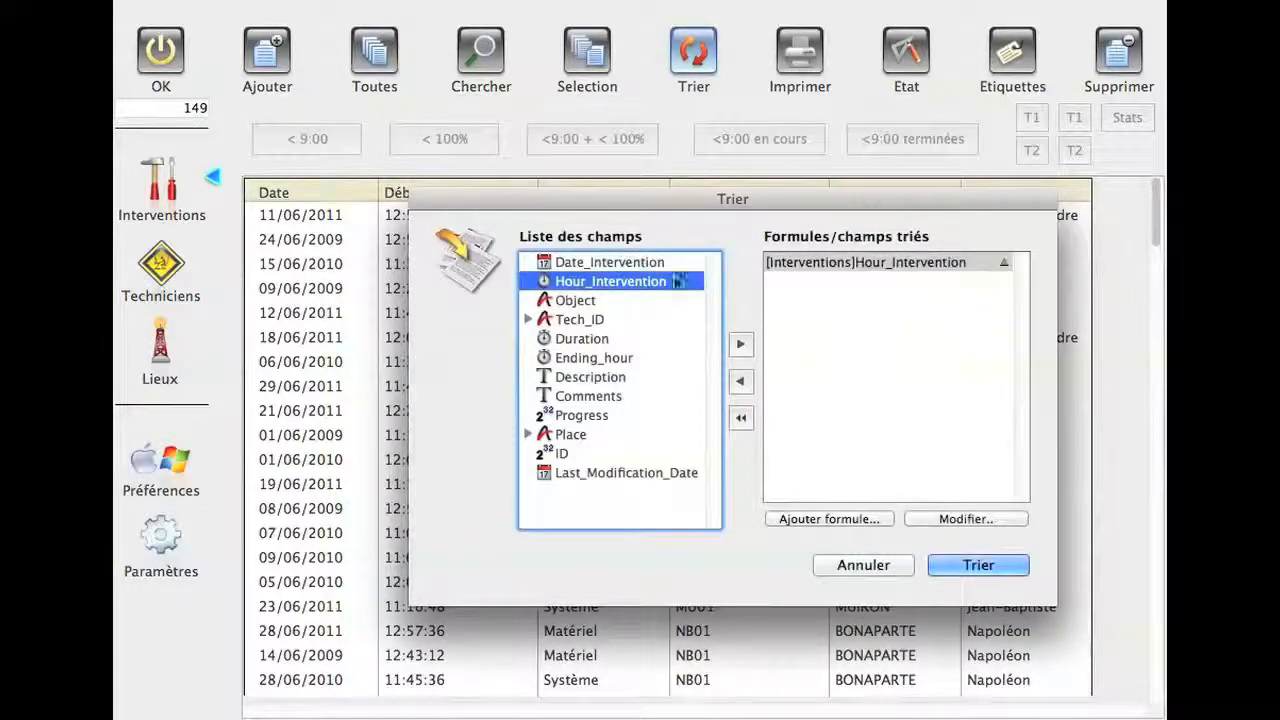
click(978, 566)
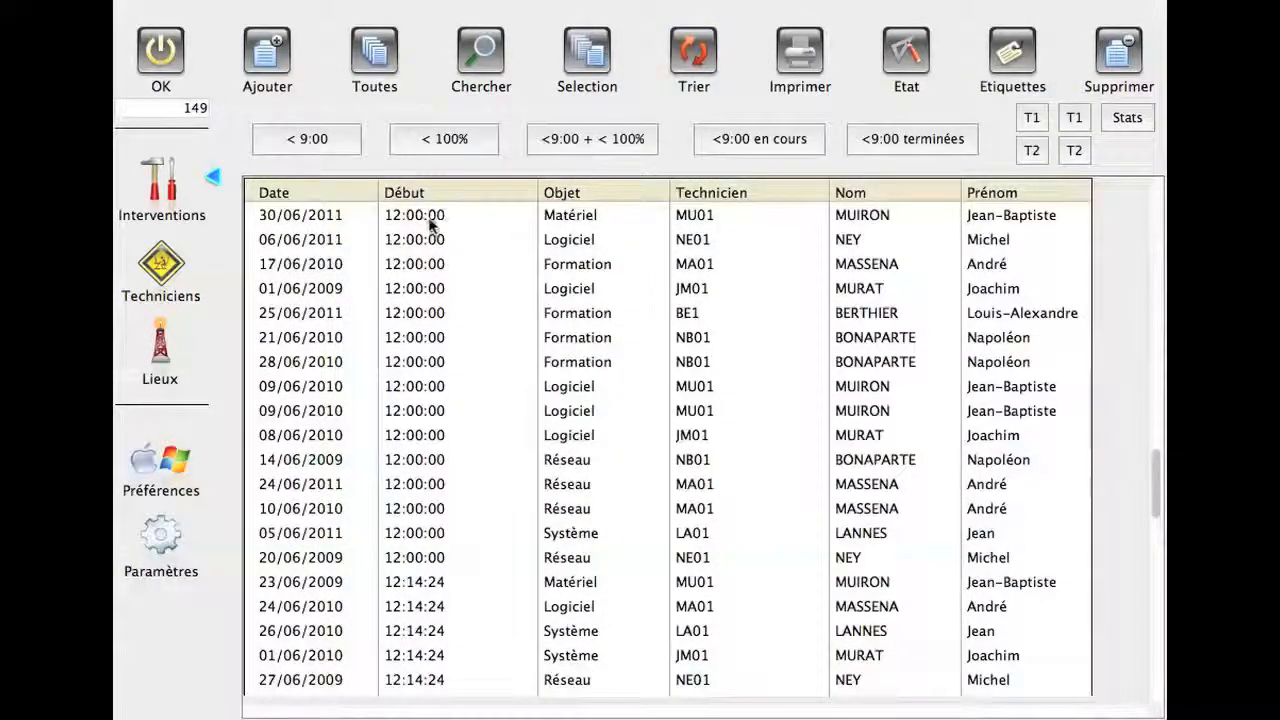
click(430, 224)
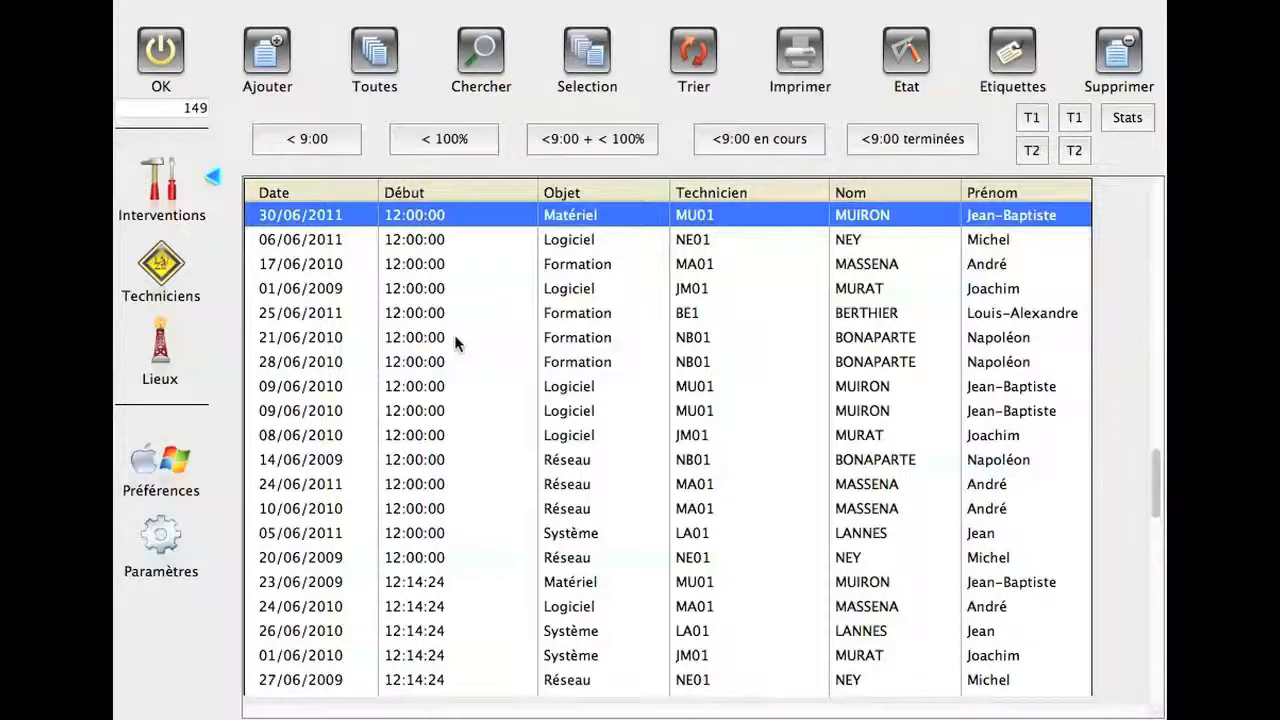
scroll(452, 332, down, 10)
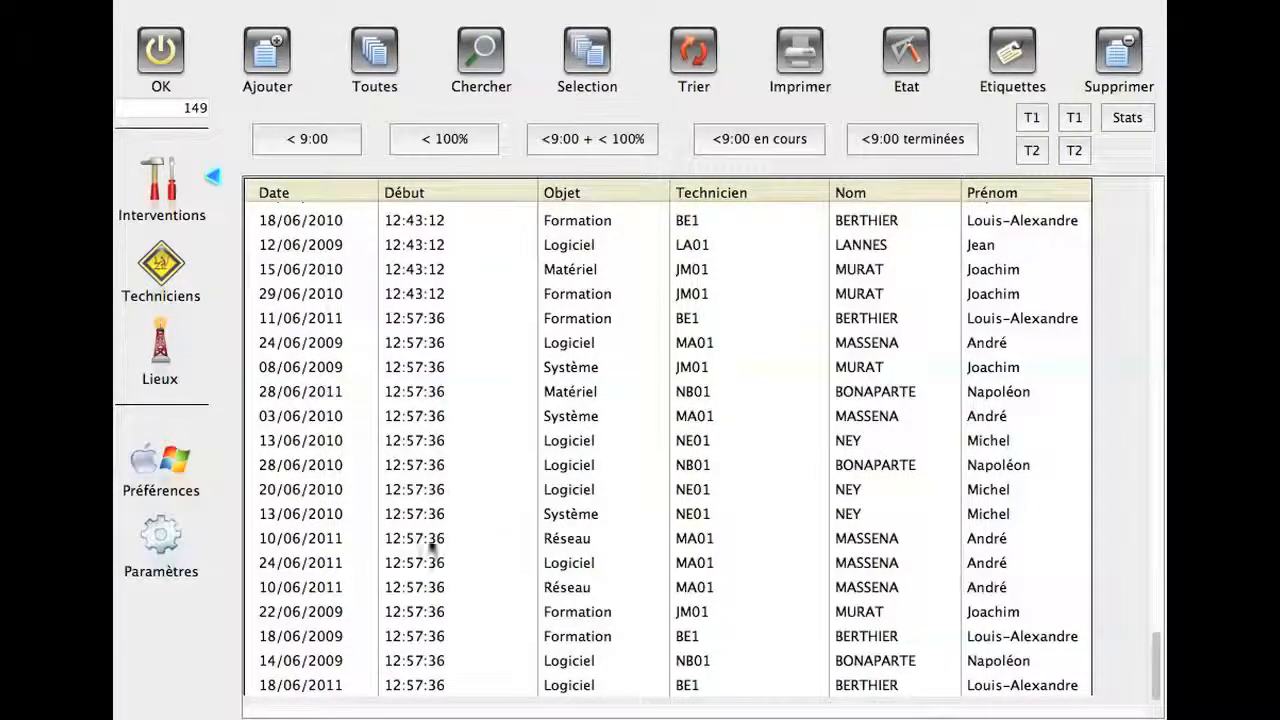
click(420, 686)
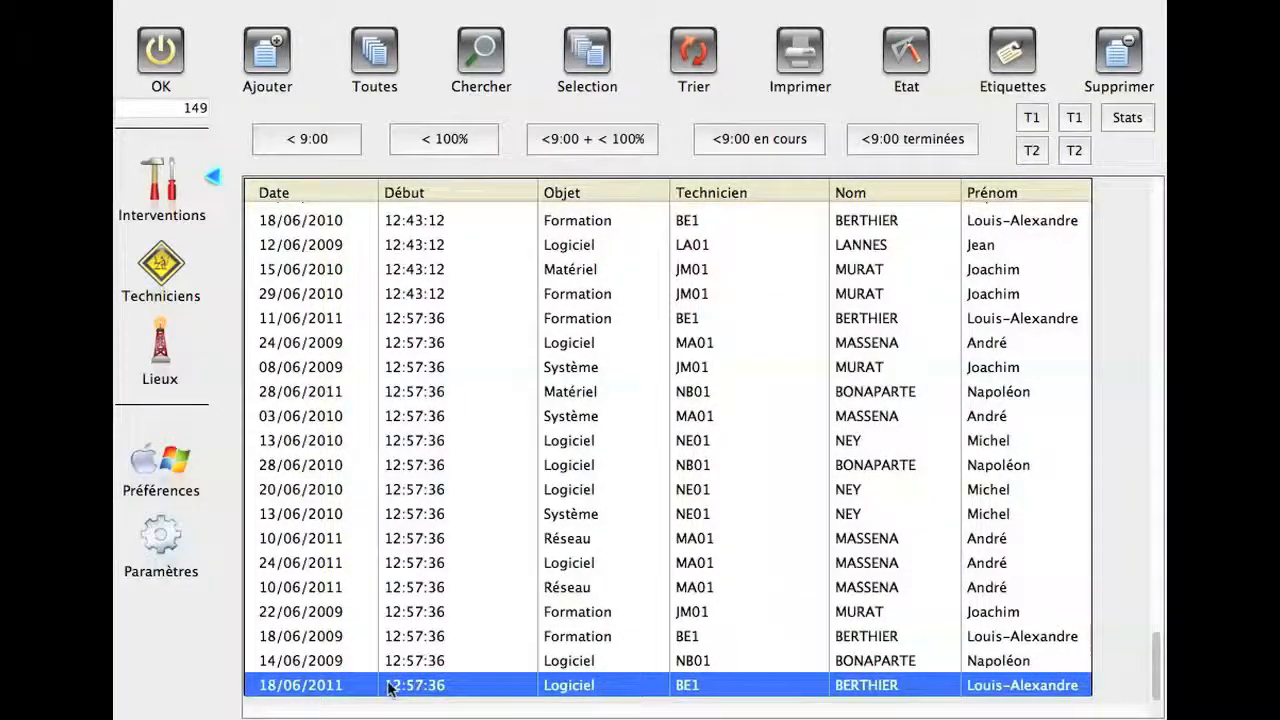
In a new search, reload the recent criteria combining Object est logiciel with the technician's last name
click(478, 60)
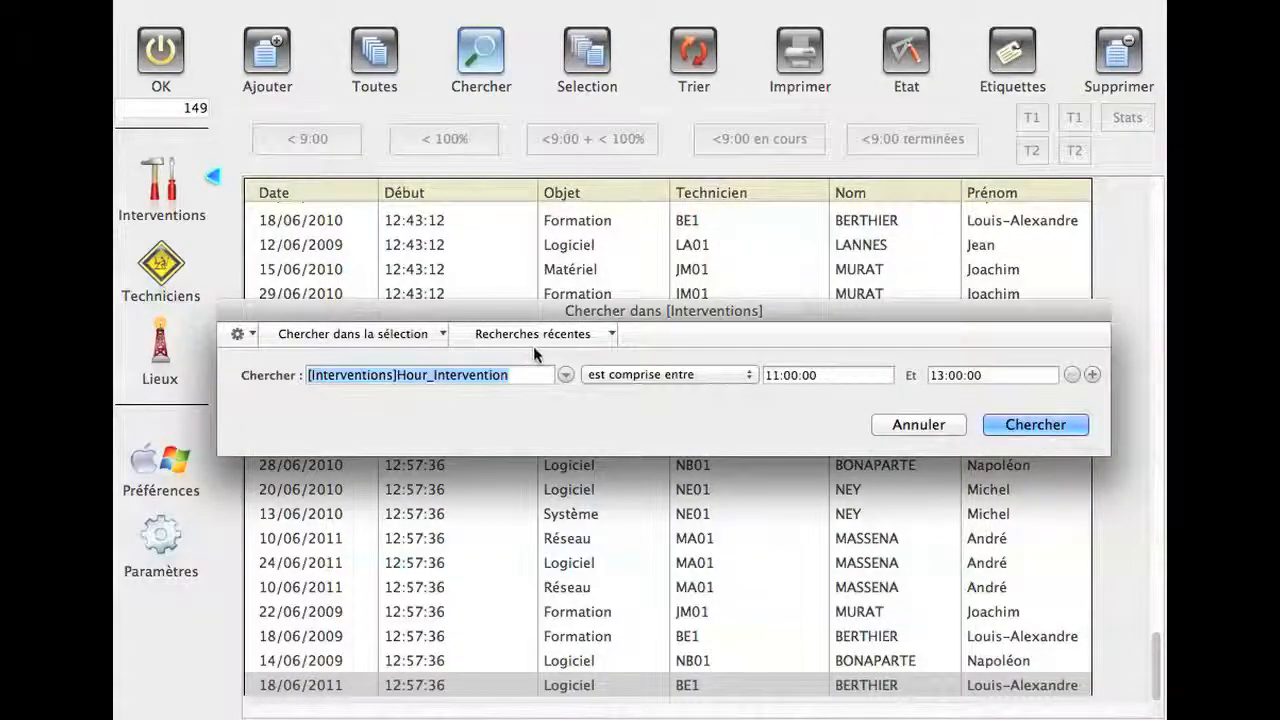
click(612, 328)
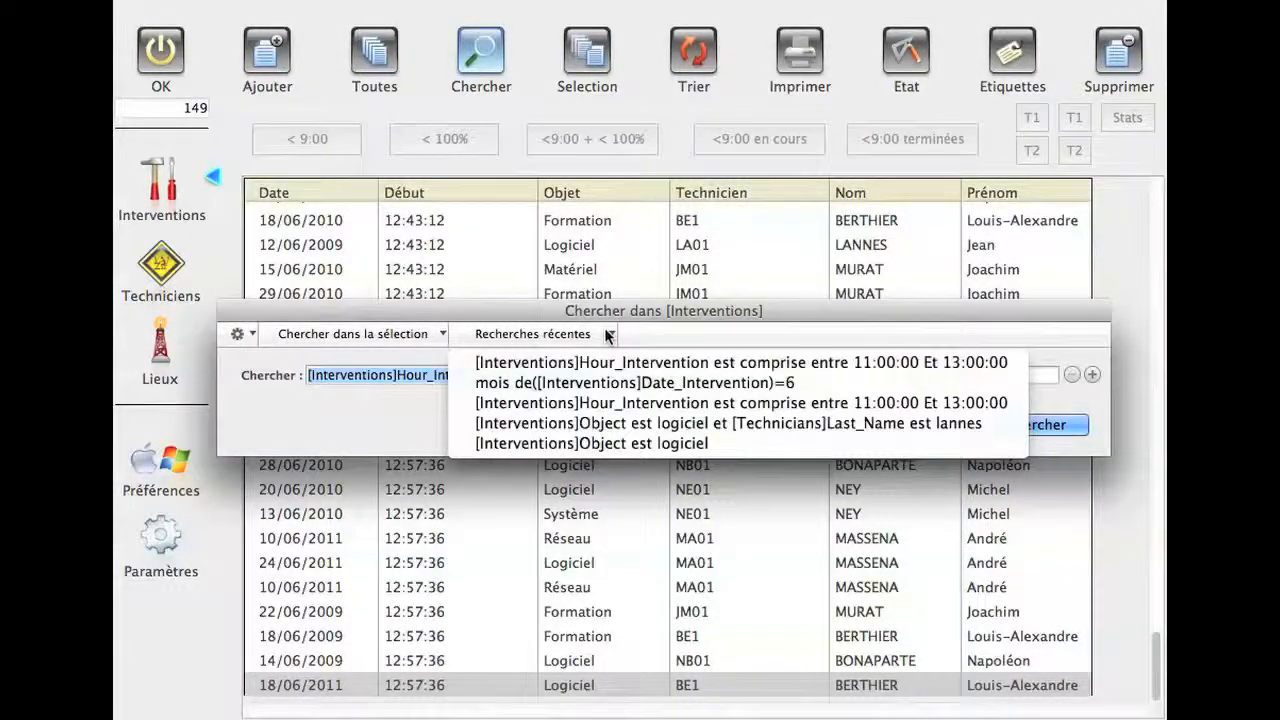
click(566, 423)
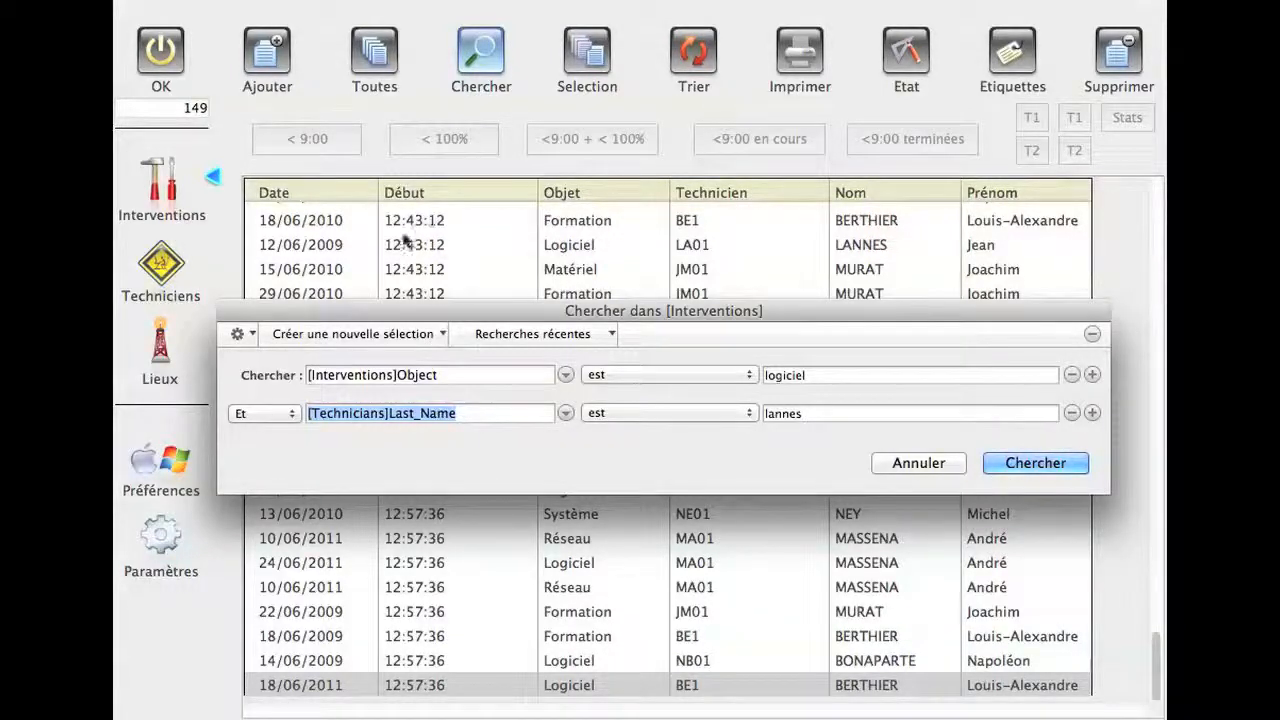
click(444, 336)
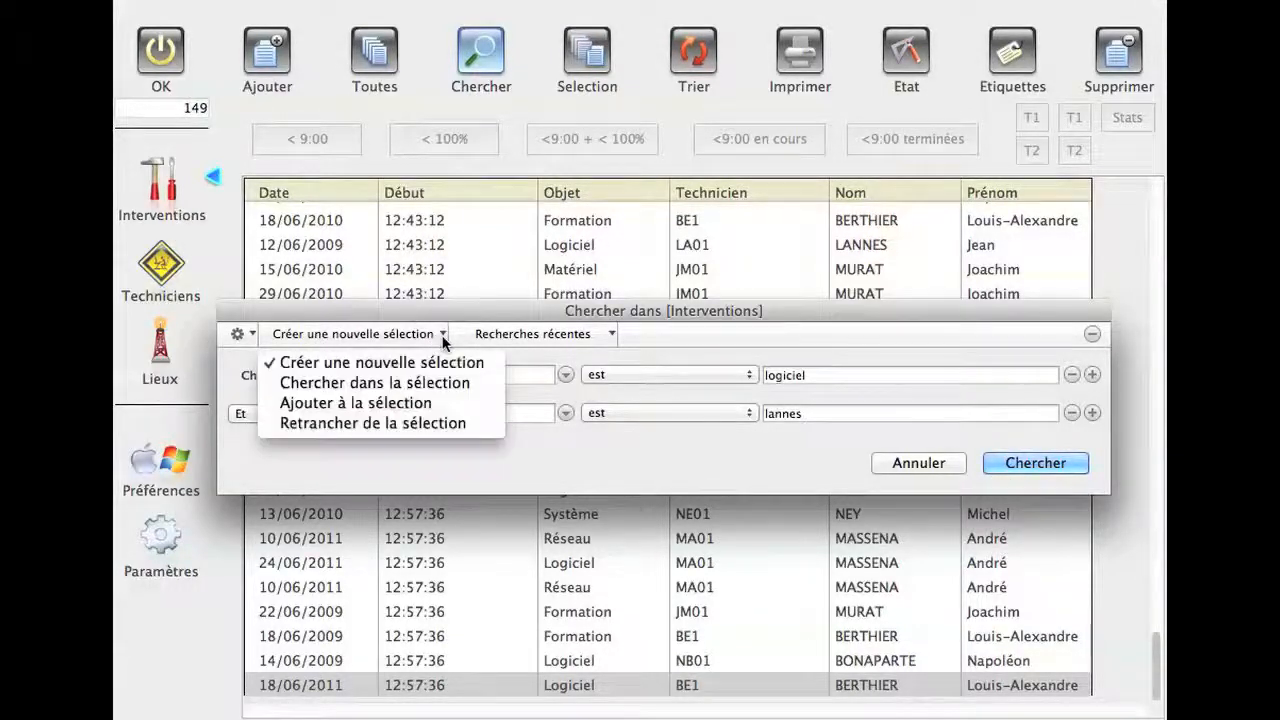
click(416, 404)
click(462, 313)
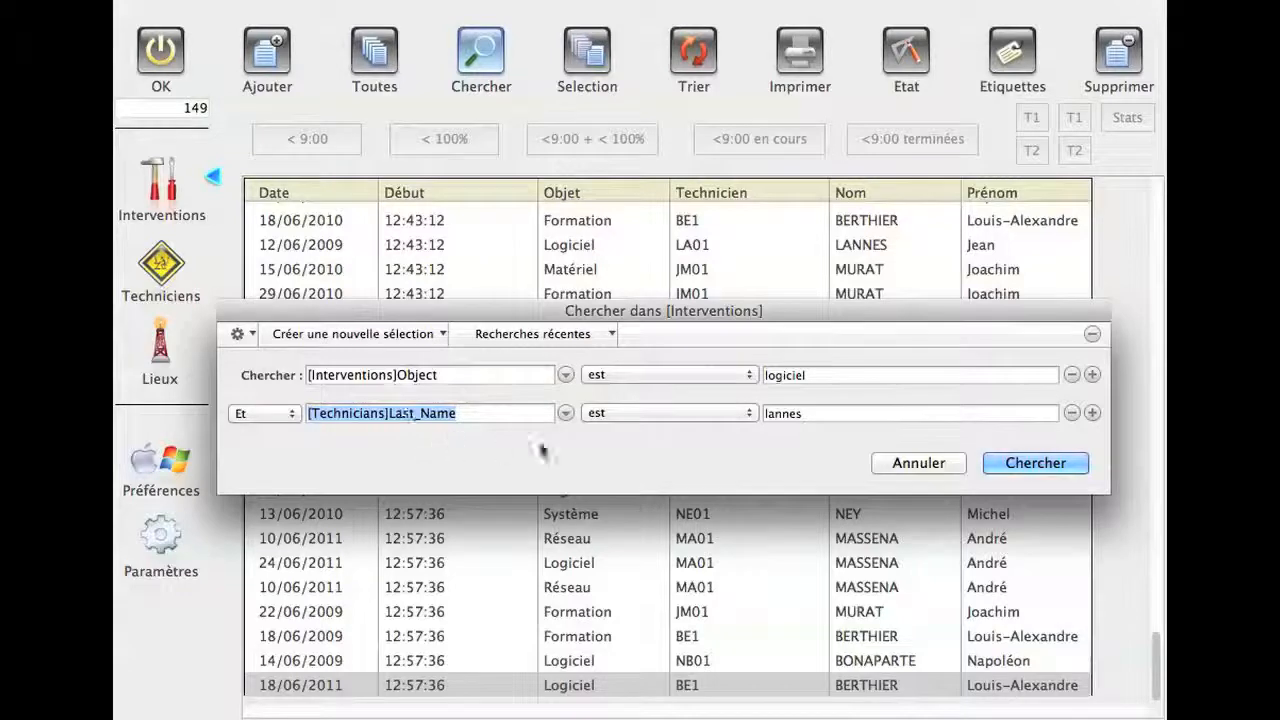
Run the combined search with "Retrancher de la sélection" and look through the remaining interventions
click(442, 334)
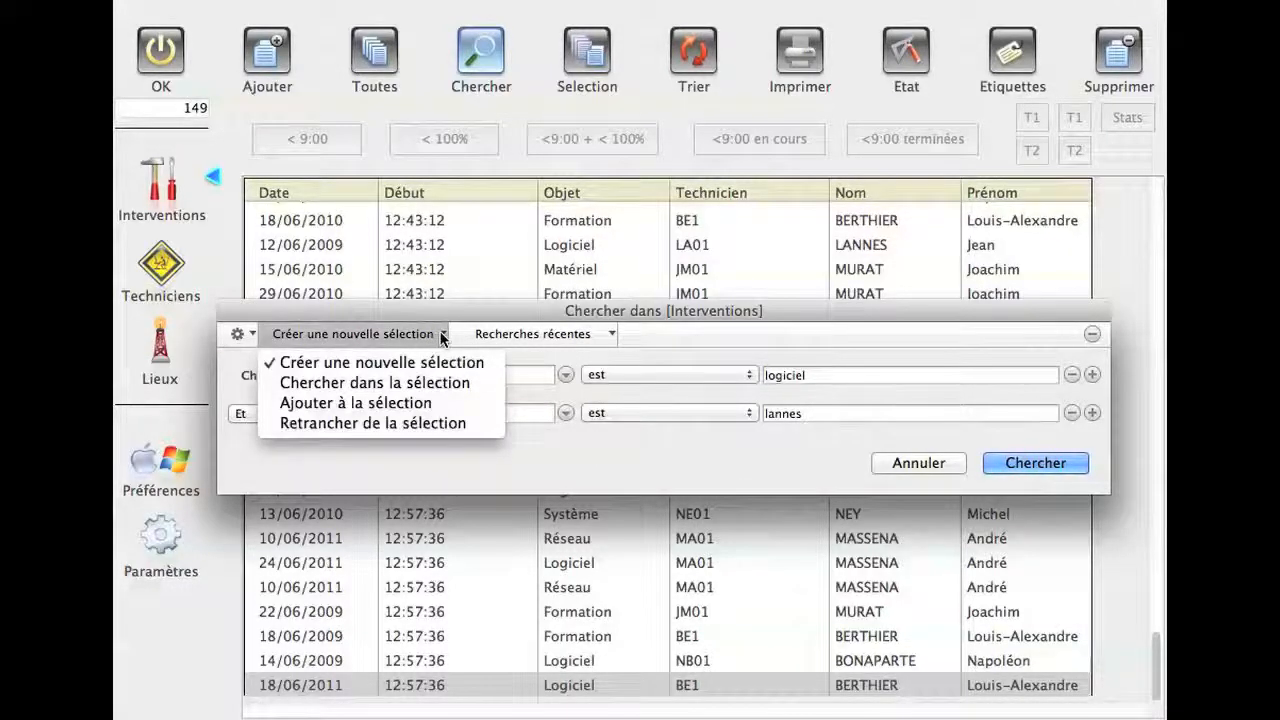
click(415, 424)
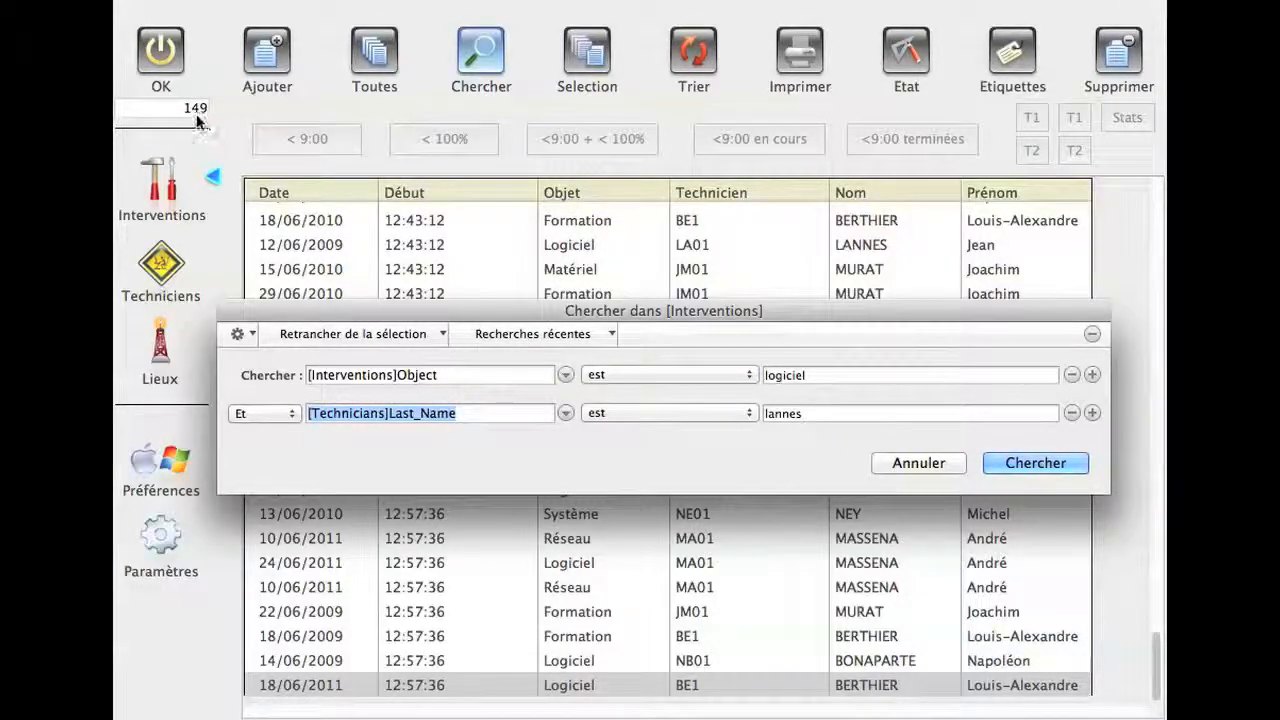
click(1046, 463)
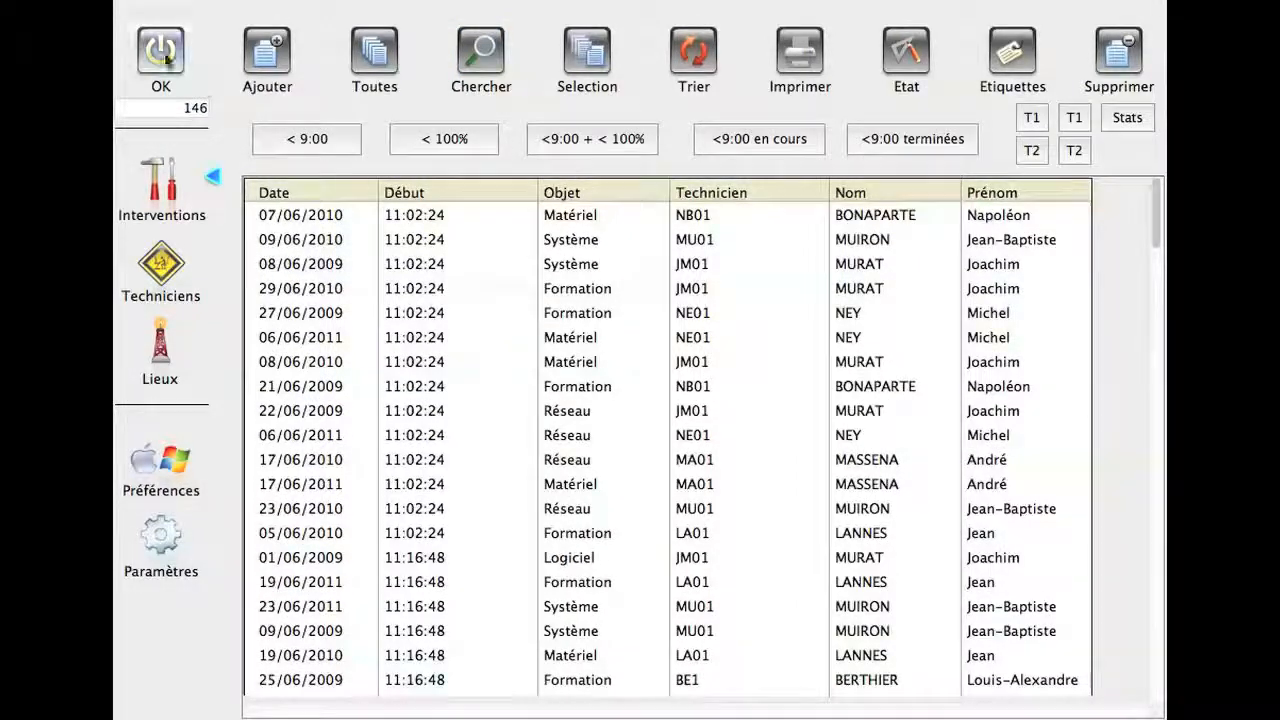
scroll(793, 301, down, 10)
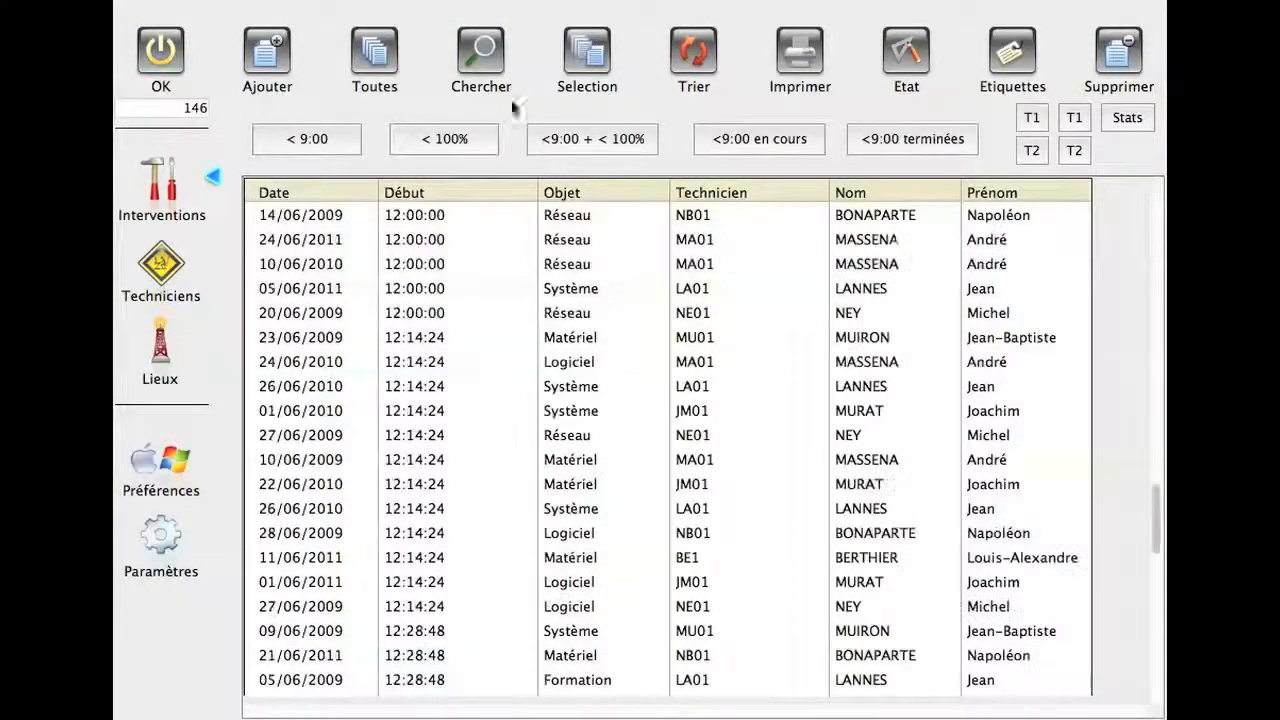
In a new search, reset all criteria and choose [Interventions]Place as the field to search on
click(481, 55)
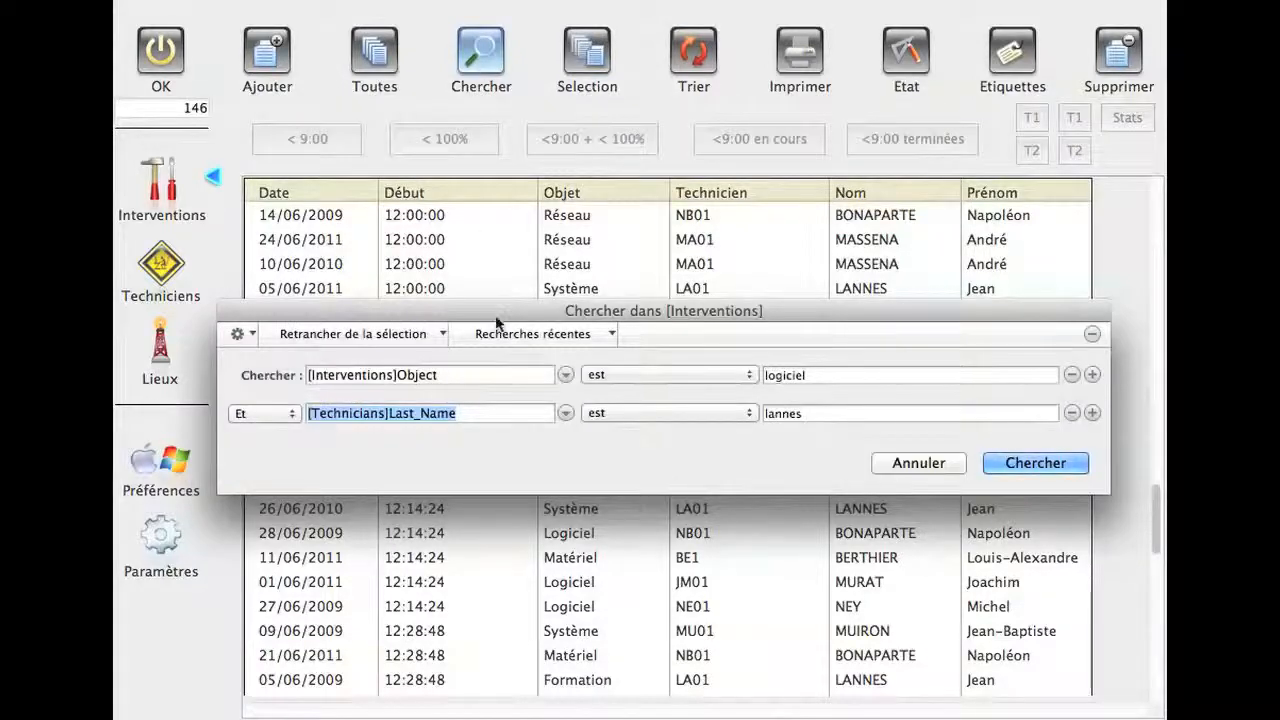
click(253, 335)
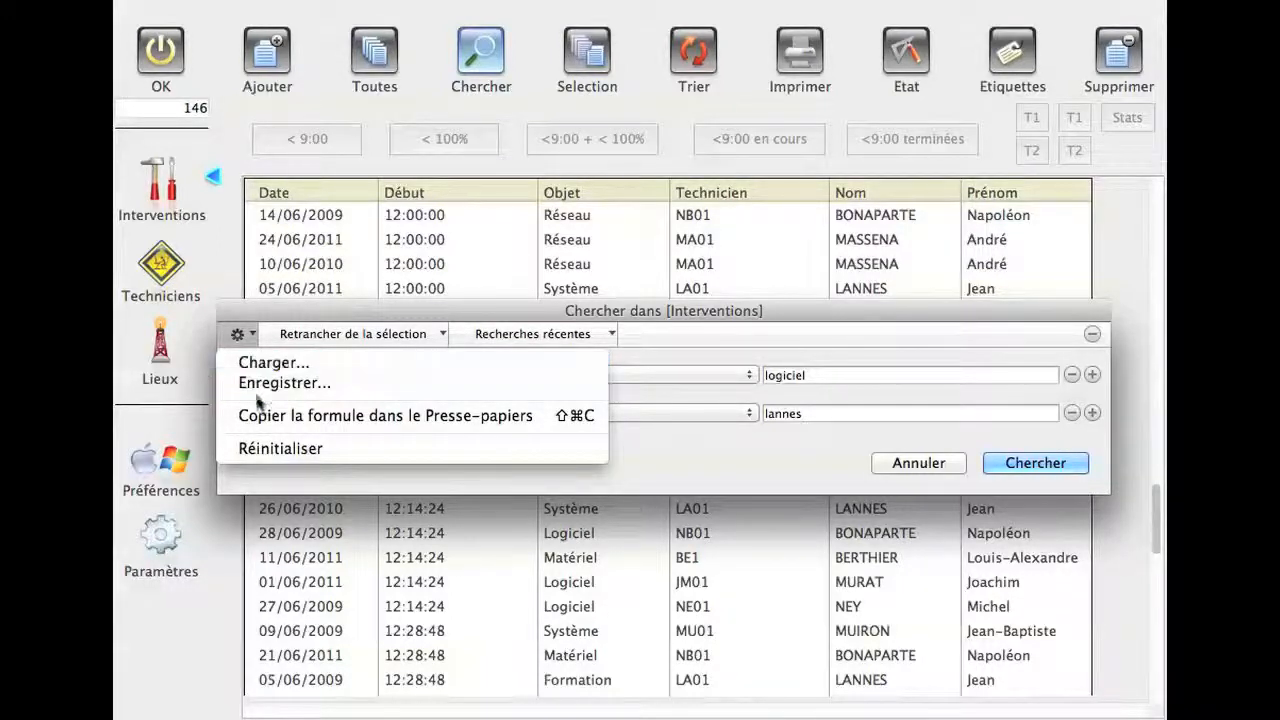
click(264, 450)
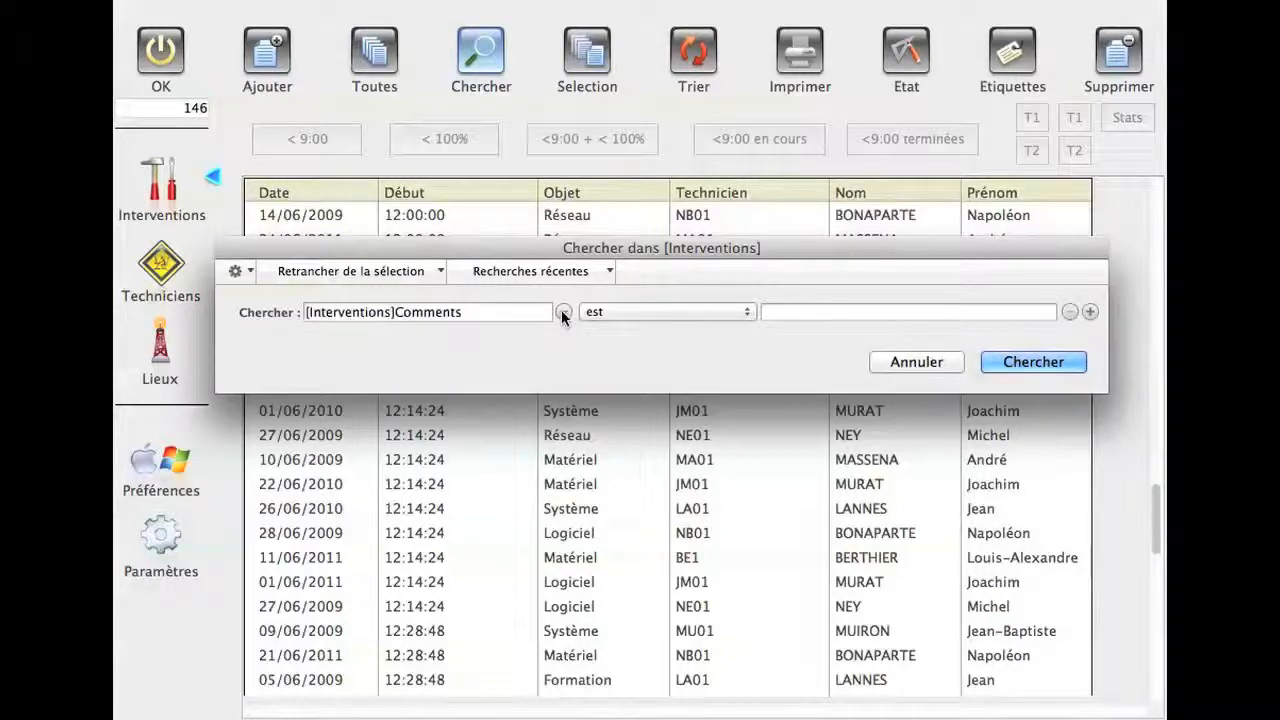
click(563, 312)
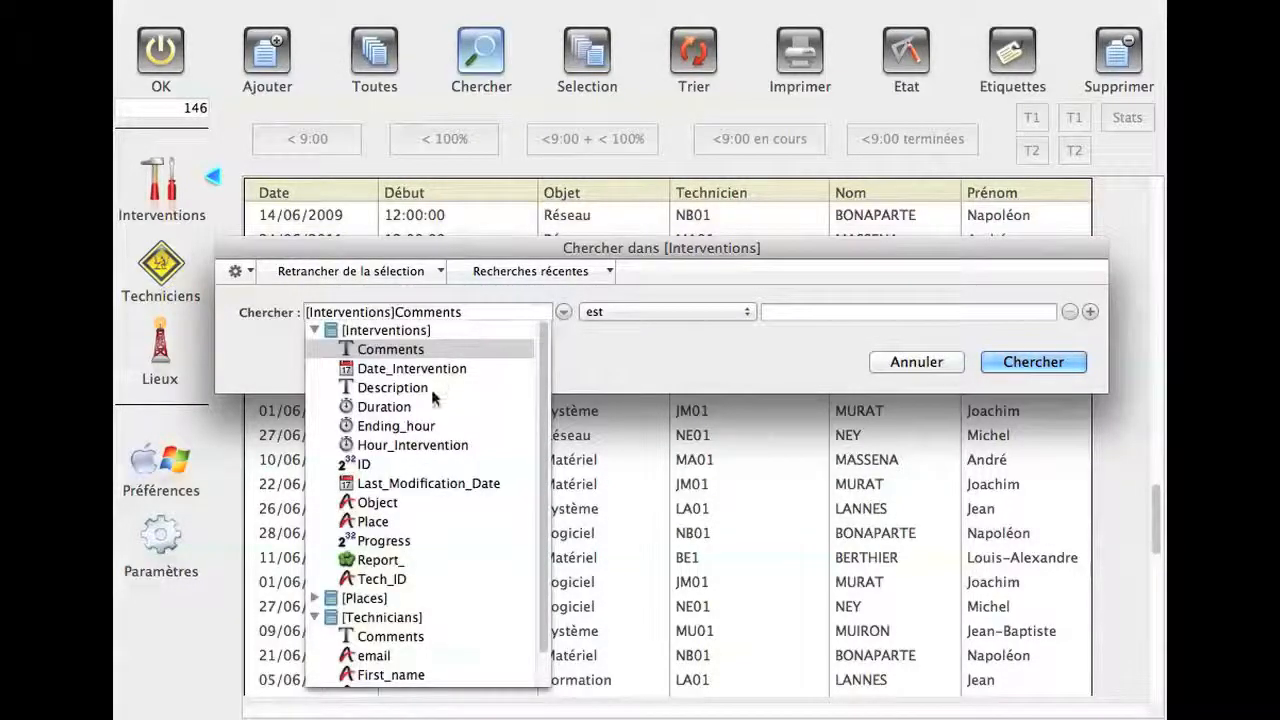
click(373, 521)
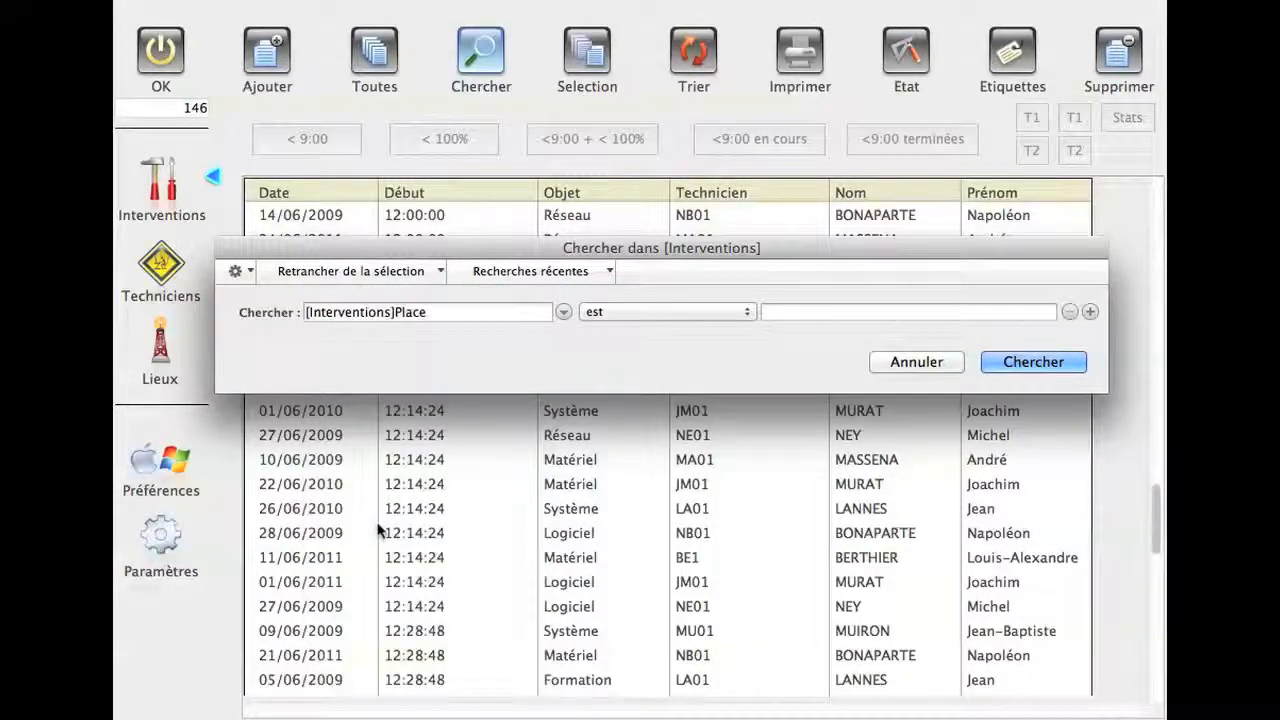
Review the comparison operators offered for the Place field, then select [Interventions]Date_Intervention and review its date operators
click(748, 313)
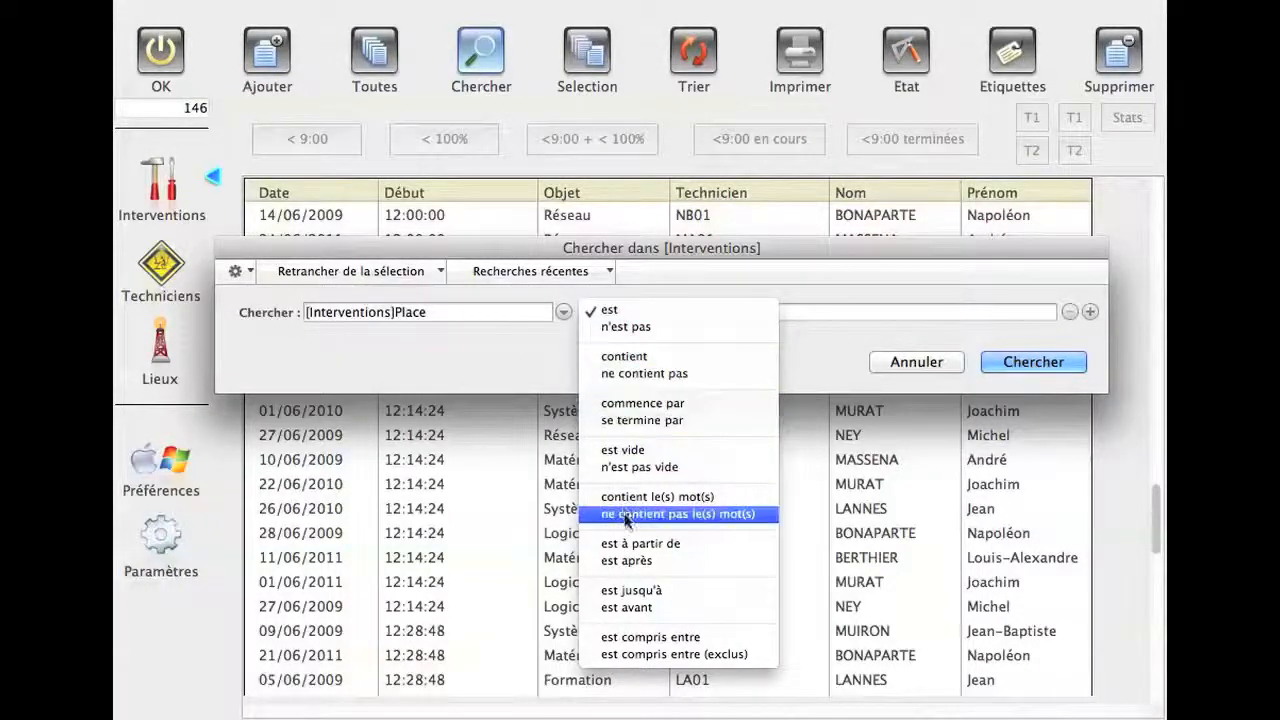
click(563, 310)
click(563, 310)
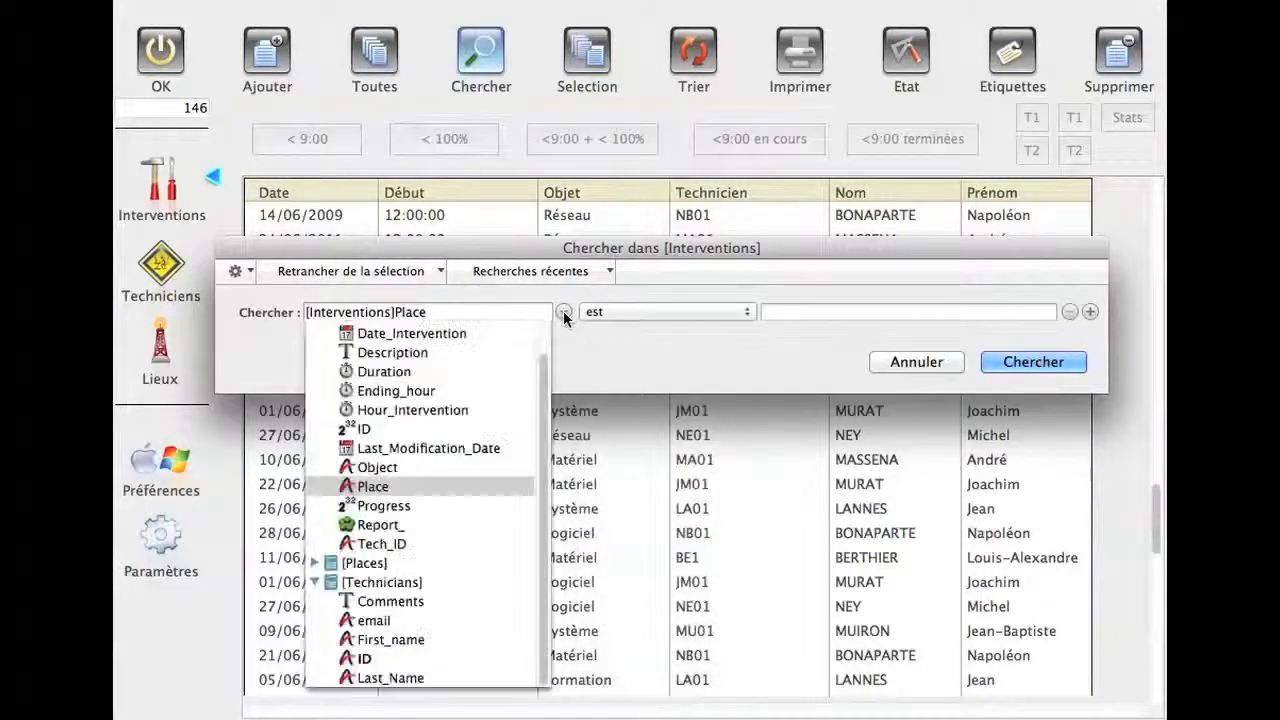
click(495, 334)
click(623, 311)
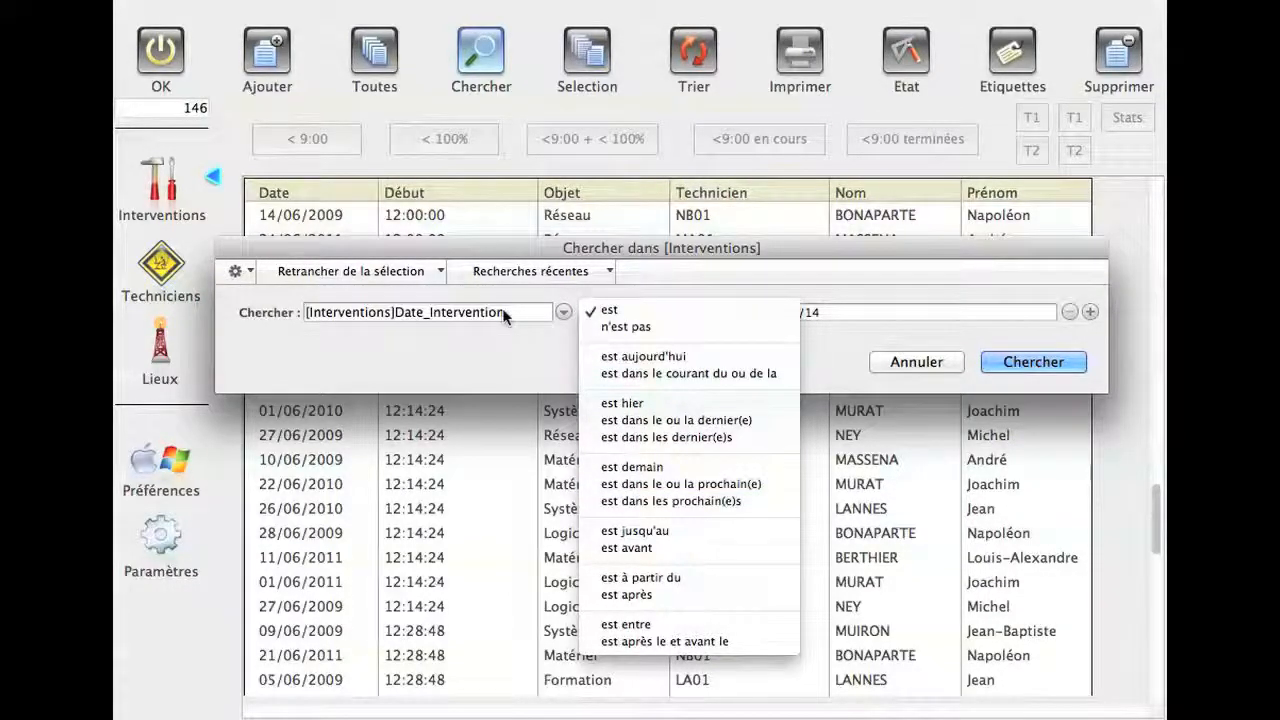
click(467, 248)
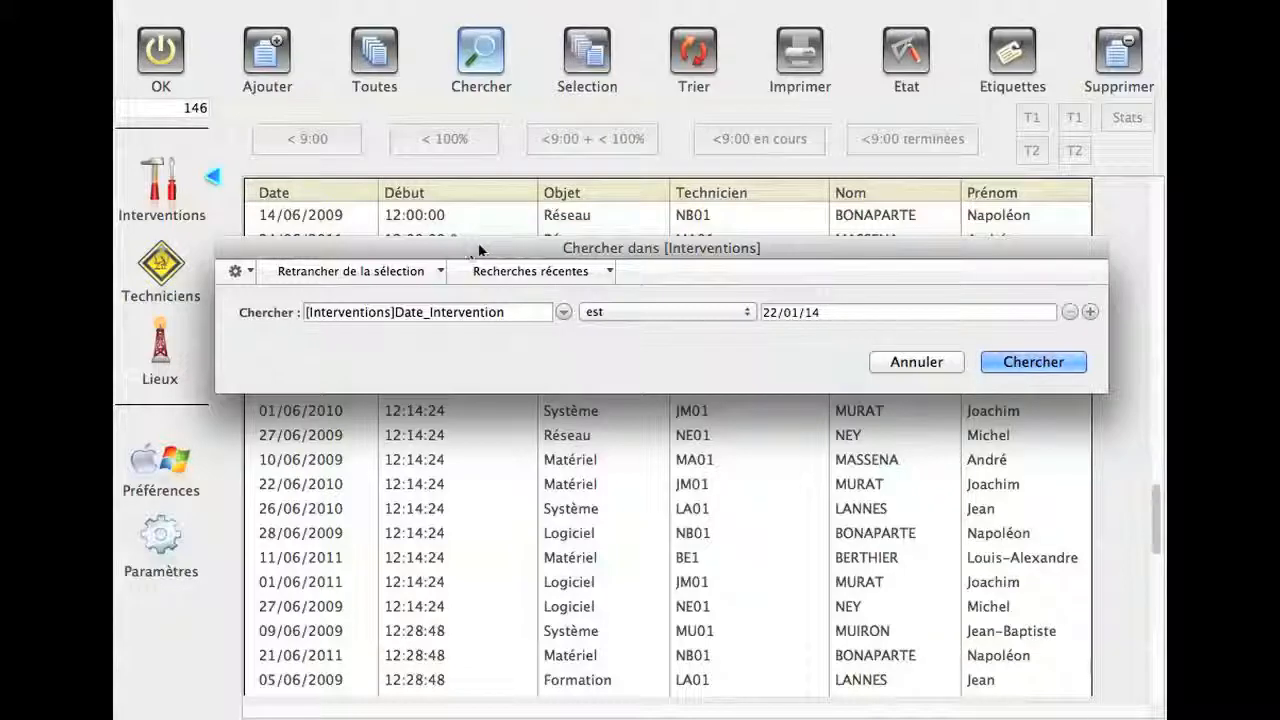
Reload the recent formula search mois de([Interventions]Date_Intervention)=6 and add another criterion line joined with Et
click(608, 272)
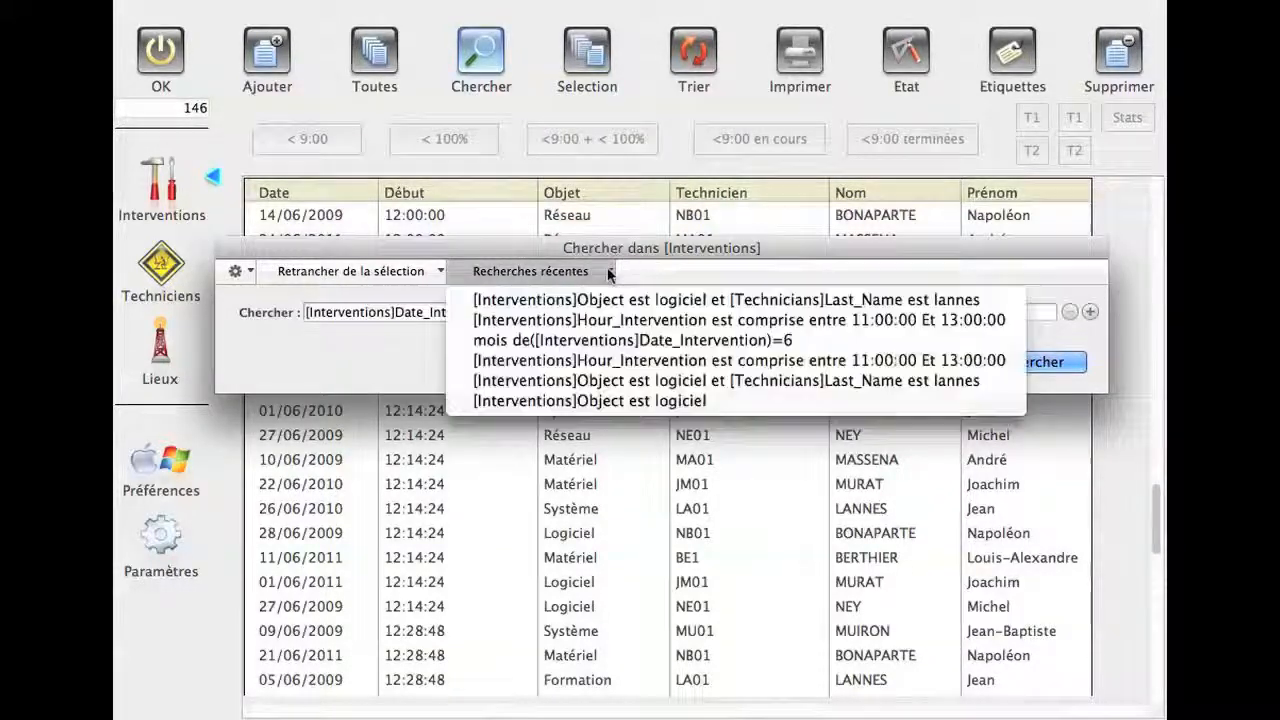
click(588, 340)
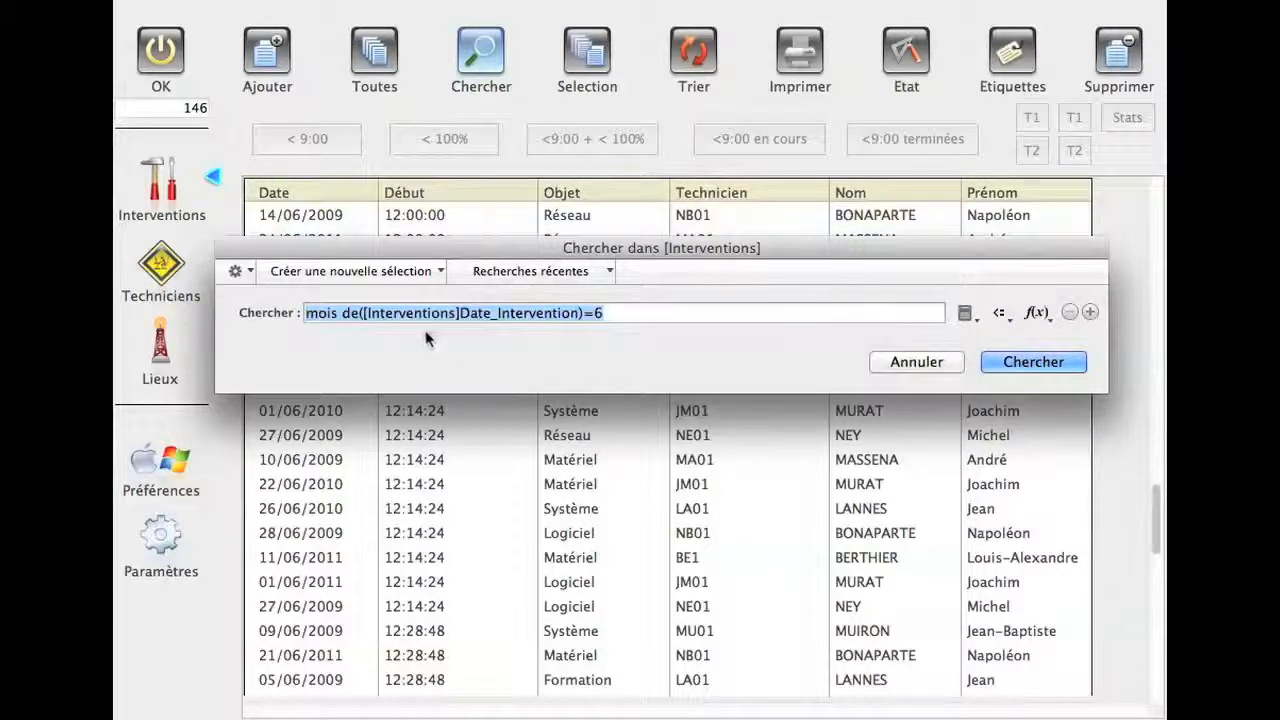
click(1090, 312)
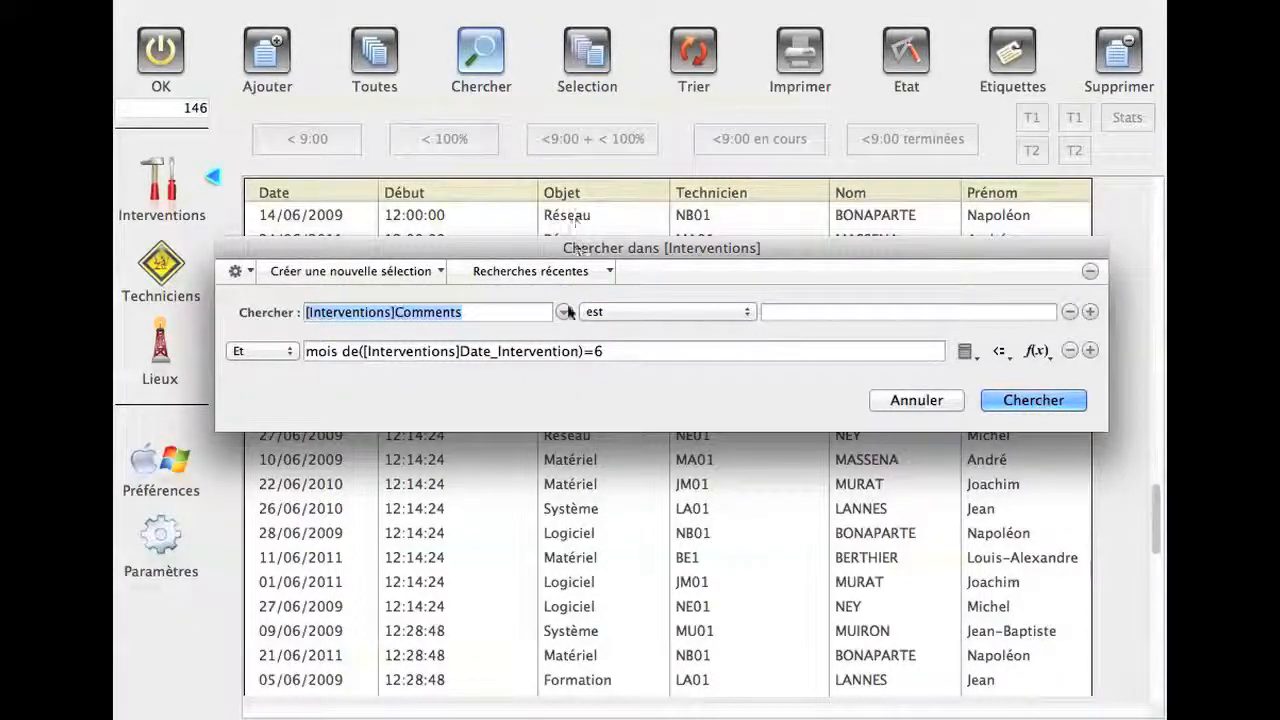
Set the added criterion to [Interventions]Object est réseau and run the combined search as a new selection
click(563, 313)
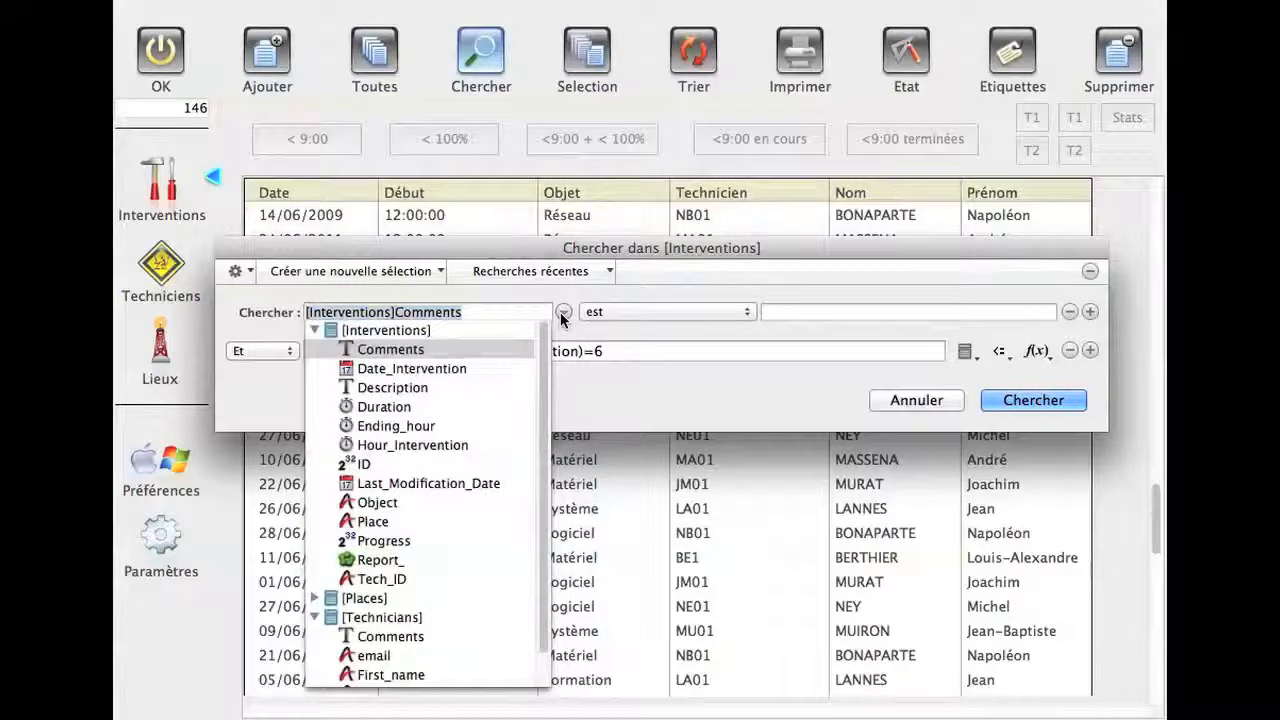
click(383, 508)
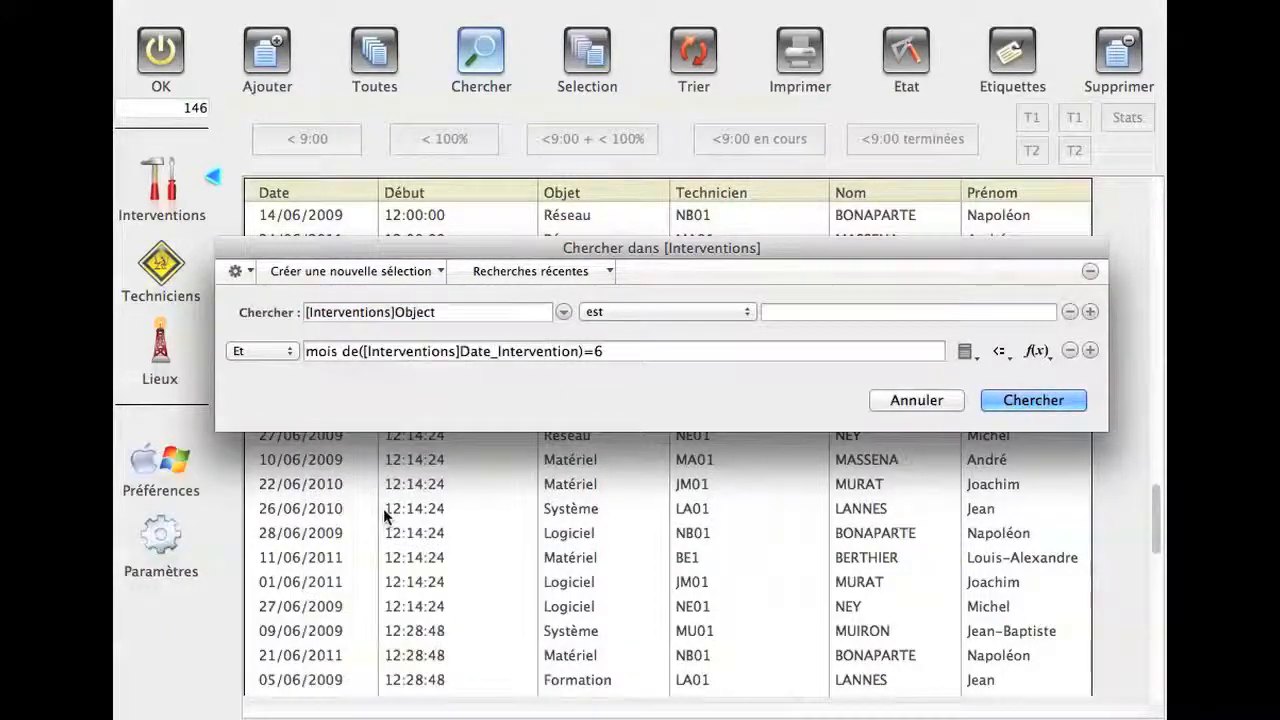
text(réseau)
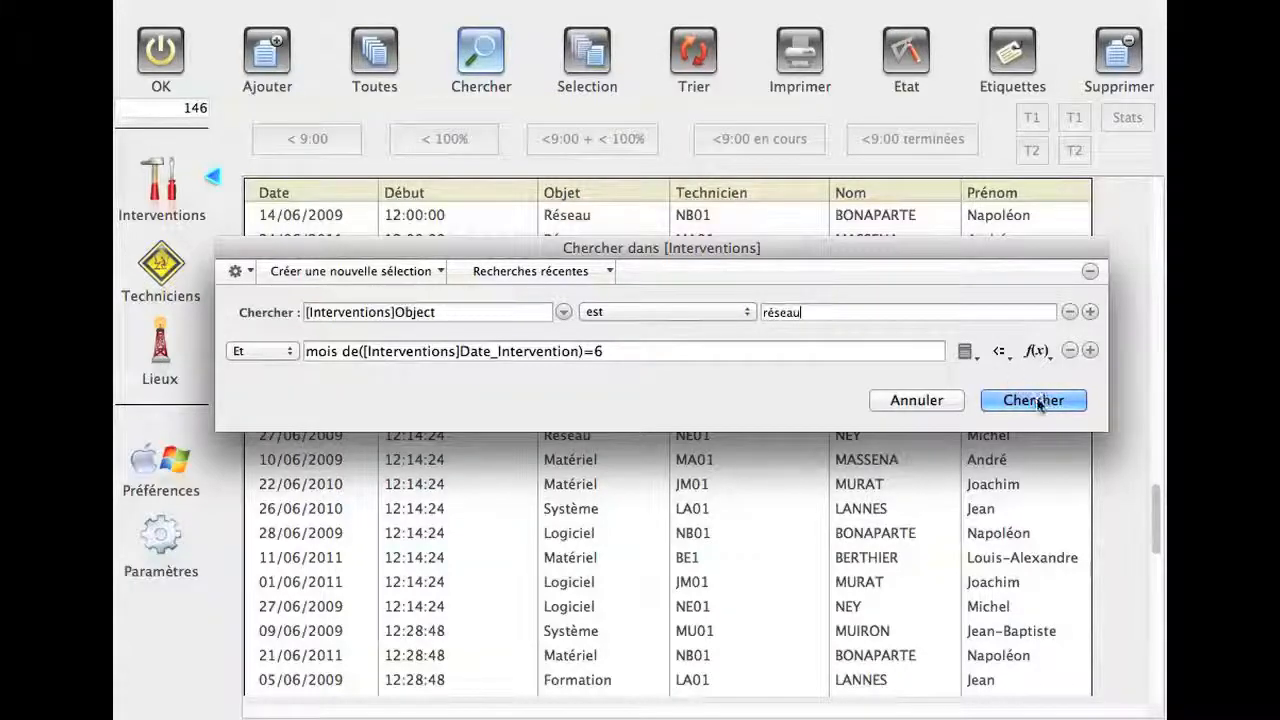
click(1034, 399)
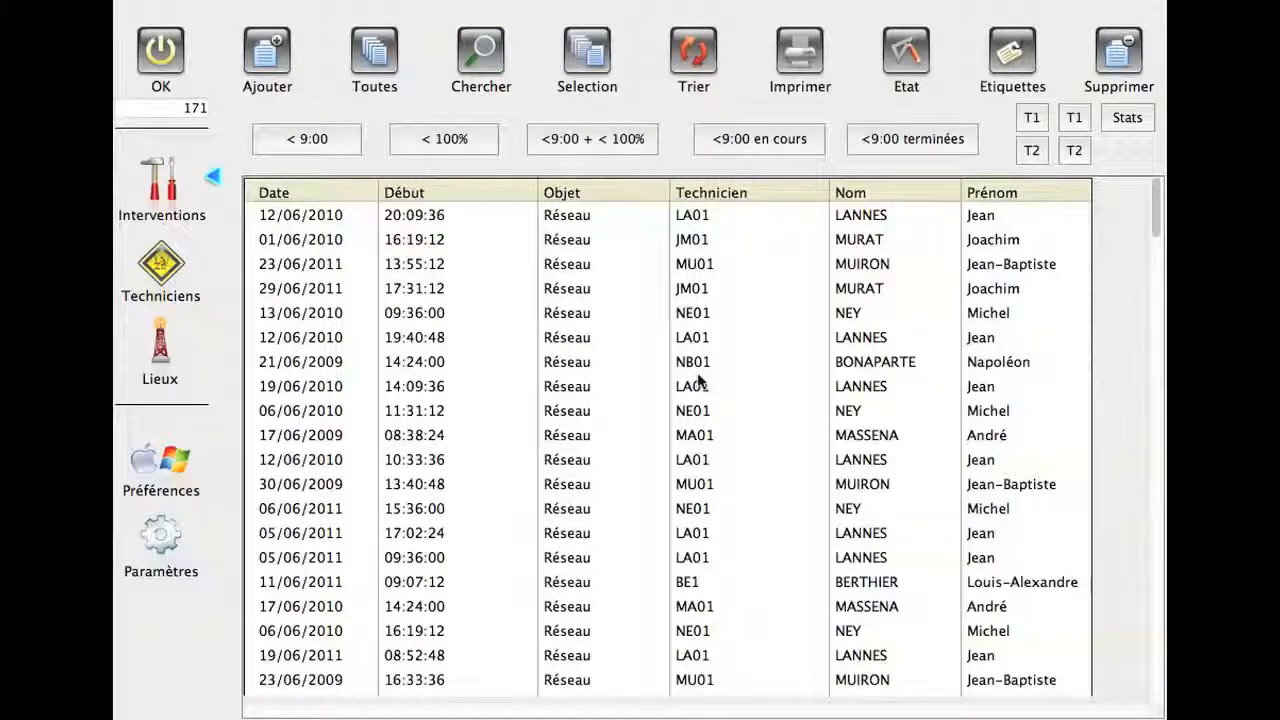
Start another search and show the options for how its results combine with the current selection
click(479, 70)
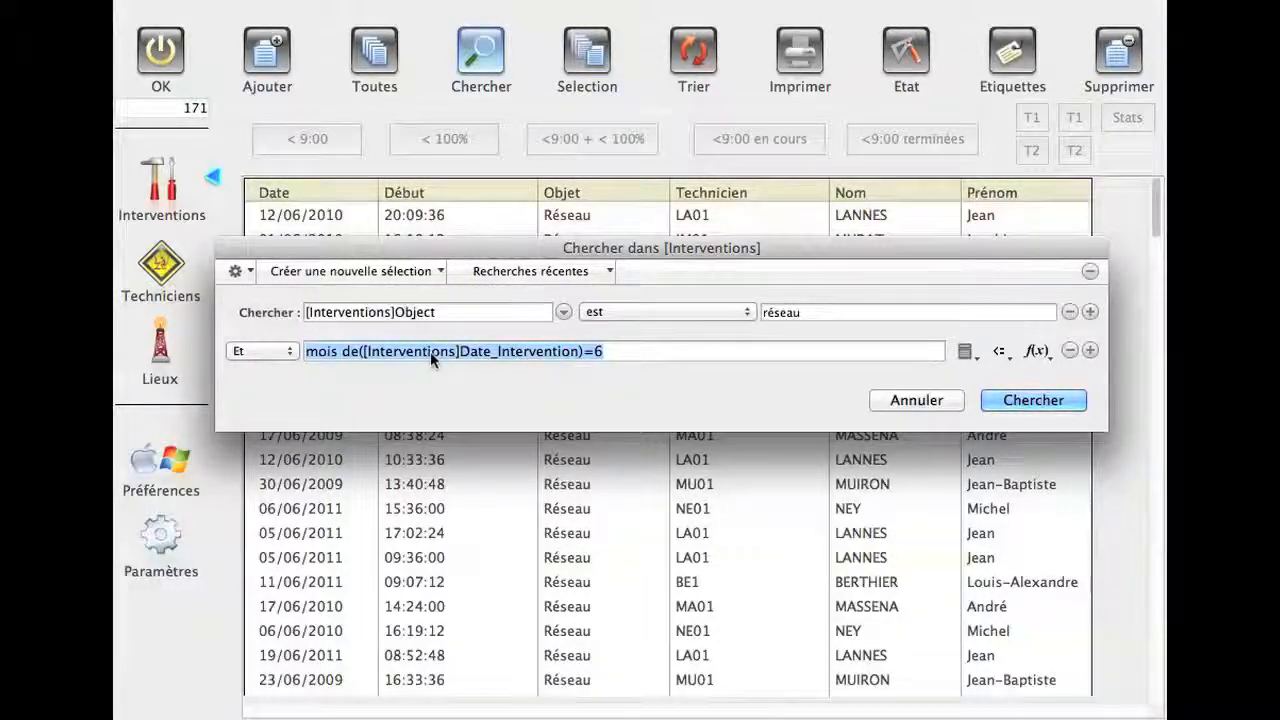
click(441, 270)
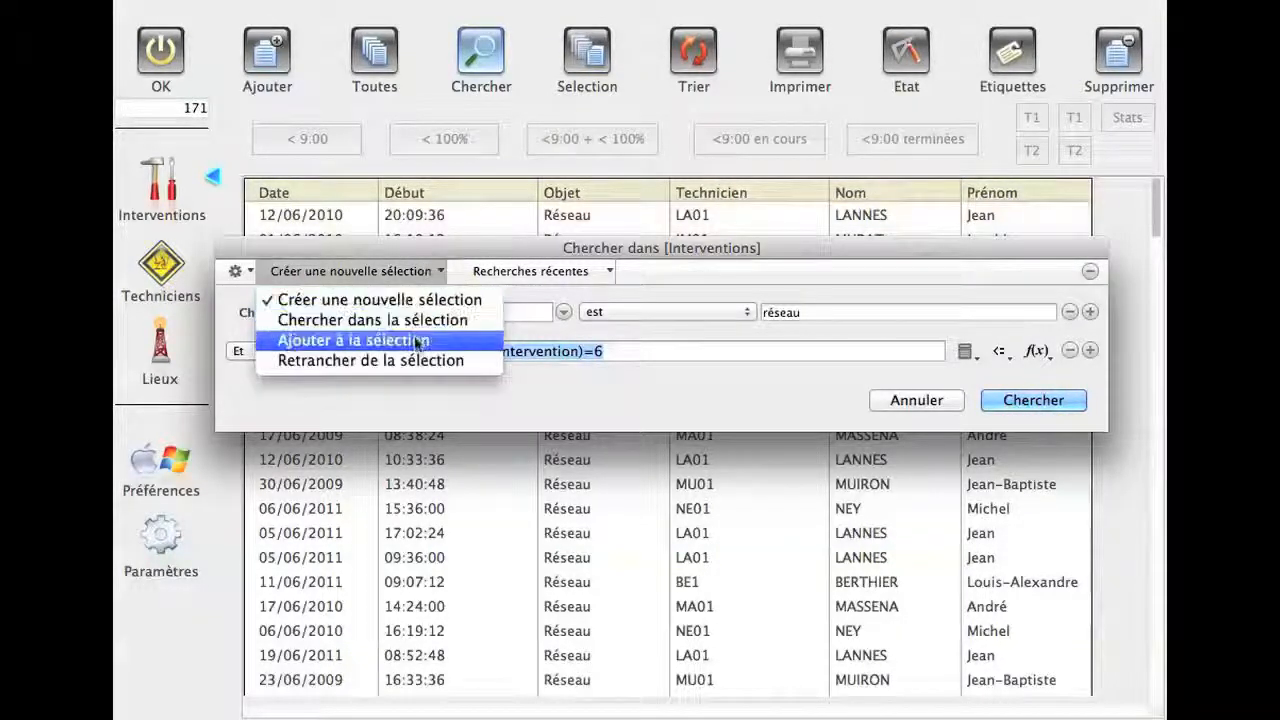